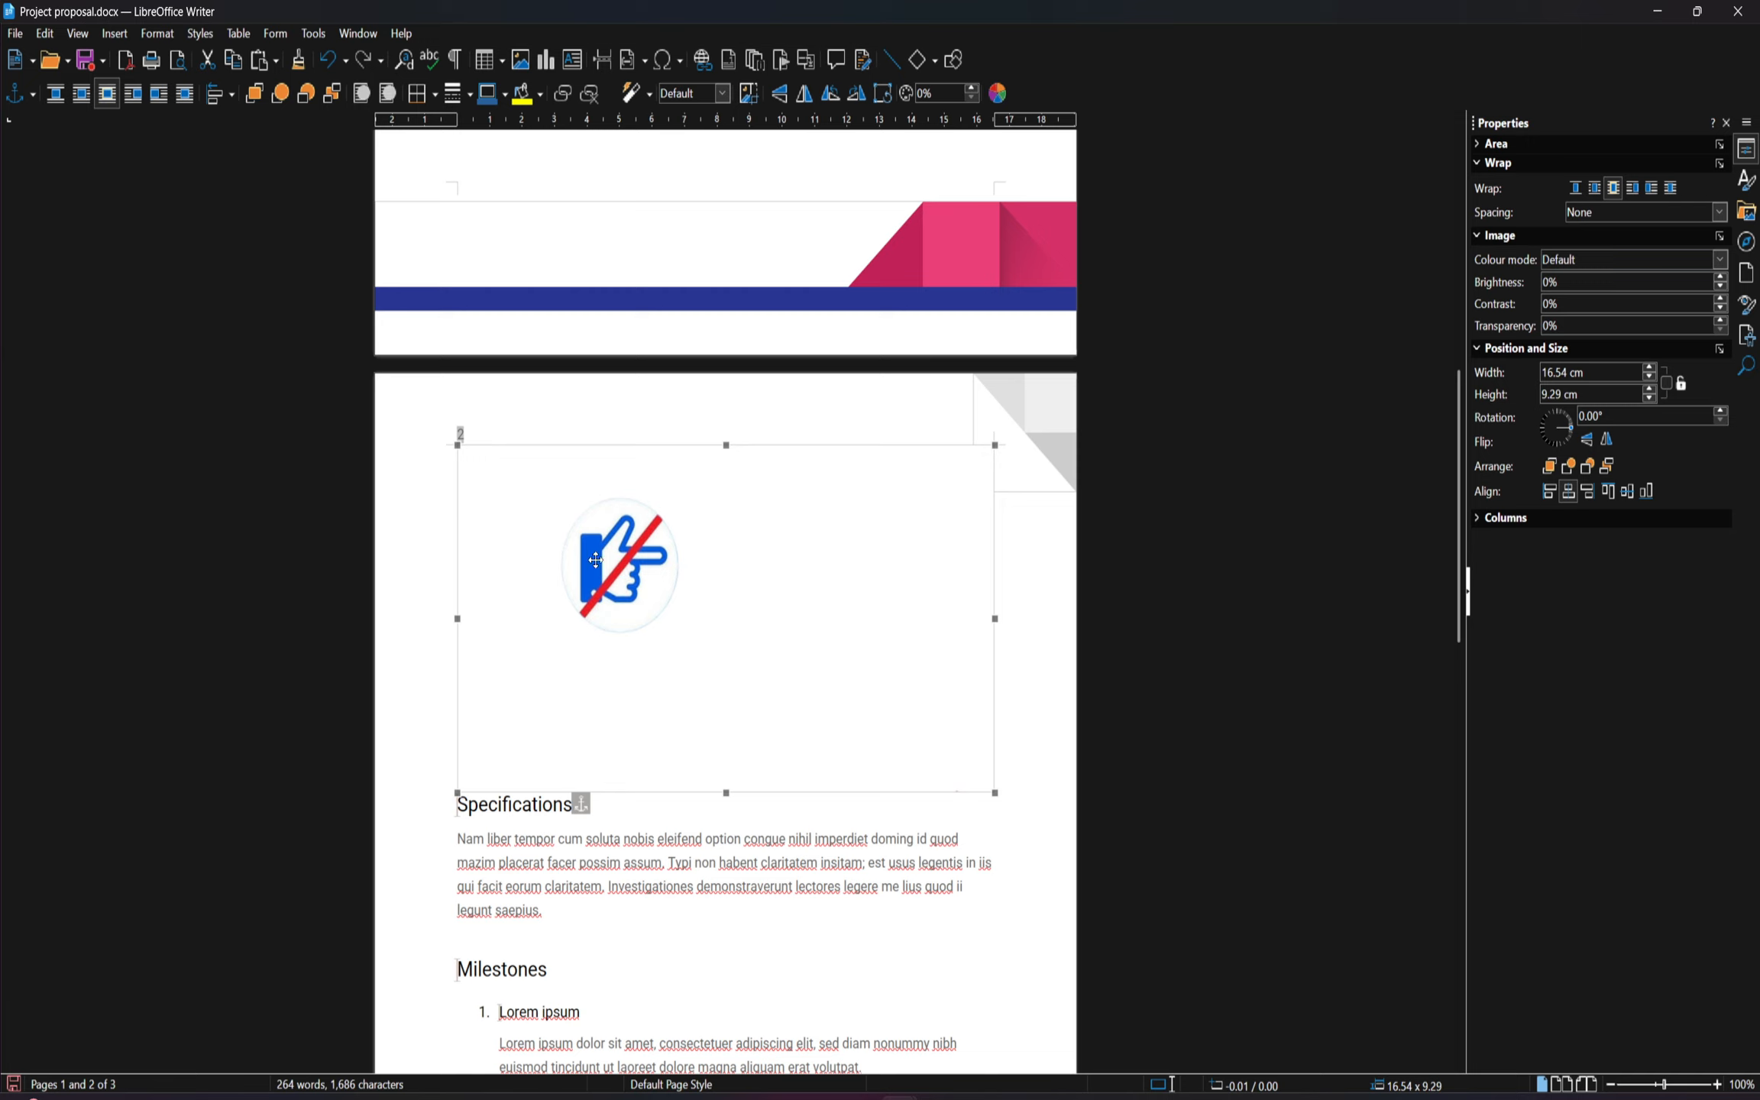
Move the crossed-out hand image below the Specifications paragraph, just above the Milestones heading
drag(618, 564, 623, 732)
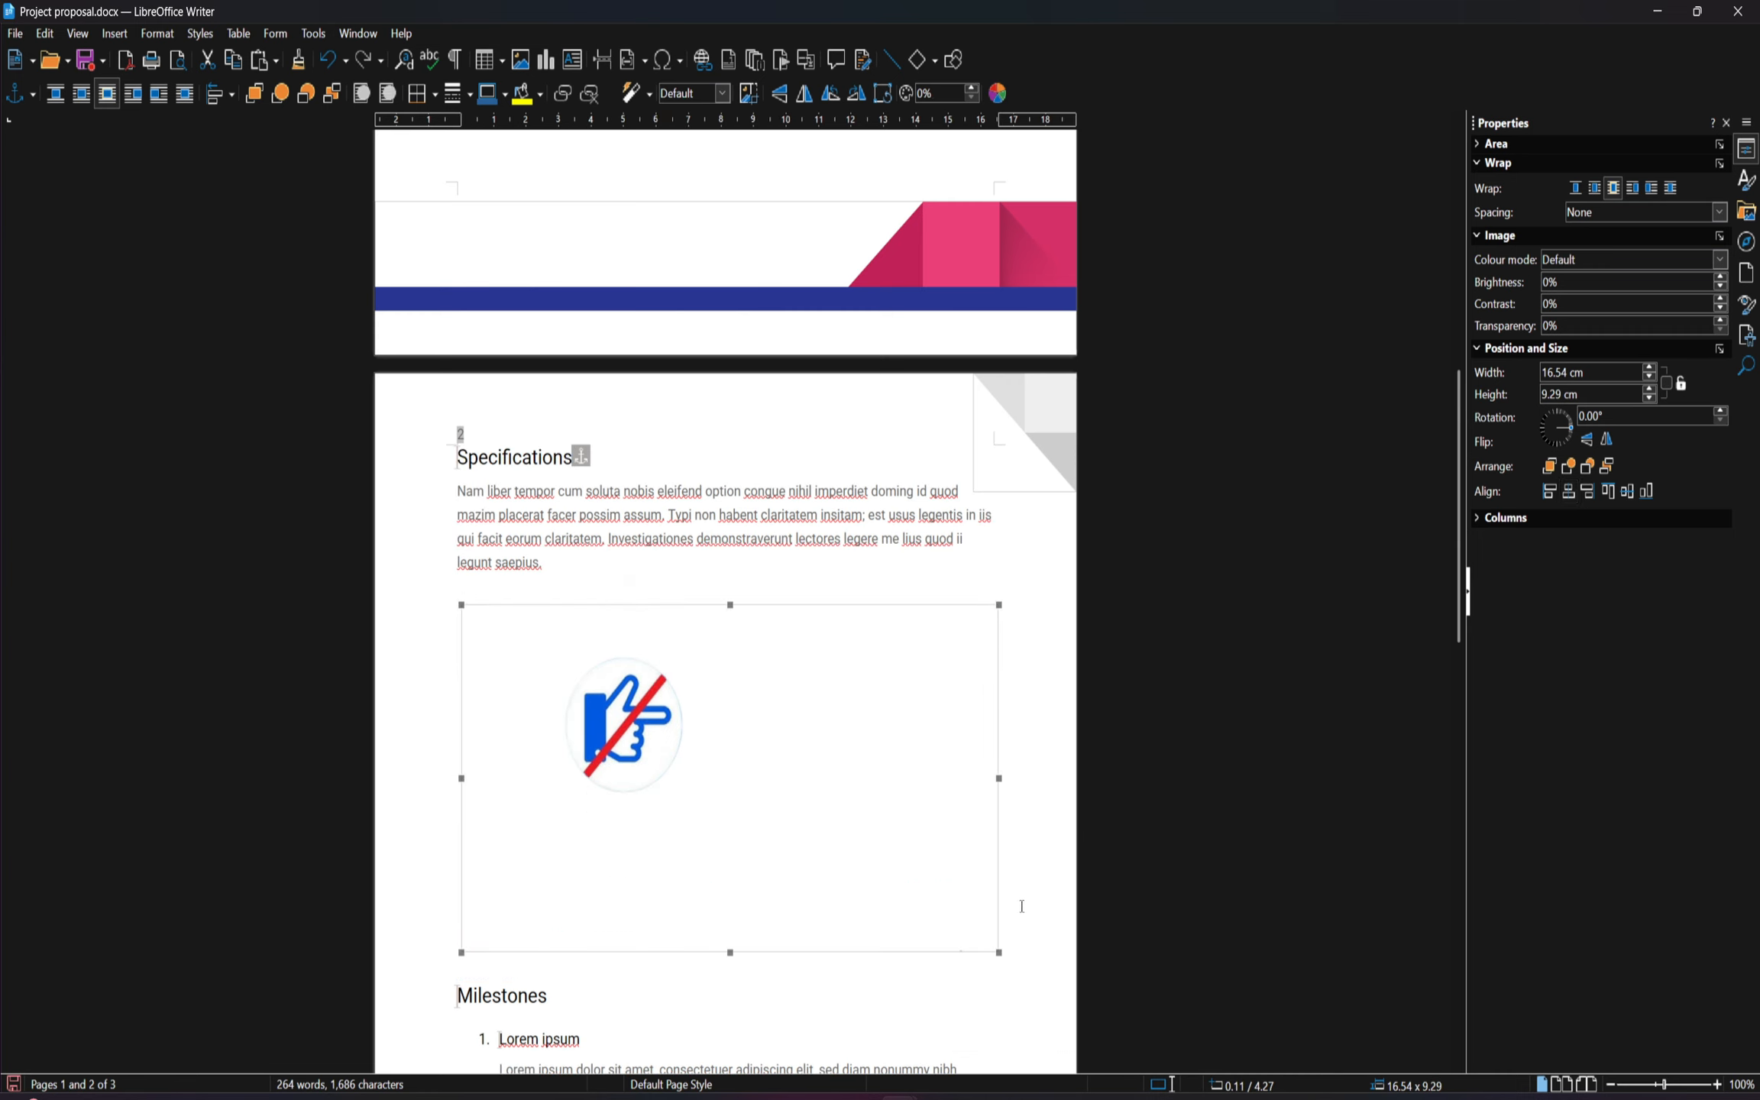
mouse_move(1001, 778)
mouse_down()
mouse_move(814, 775)
mouse_move(993, 780)
mouse_up()
scroll(738, 760, down, 1)
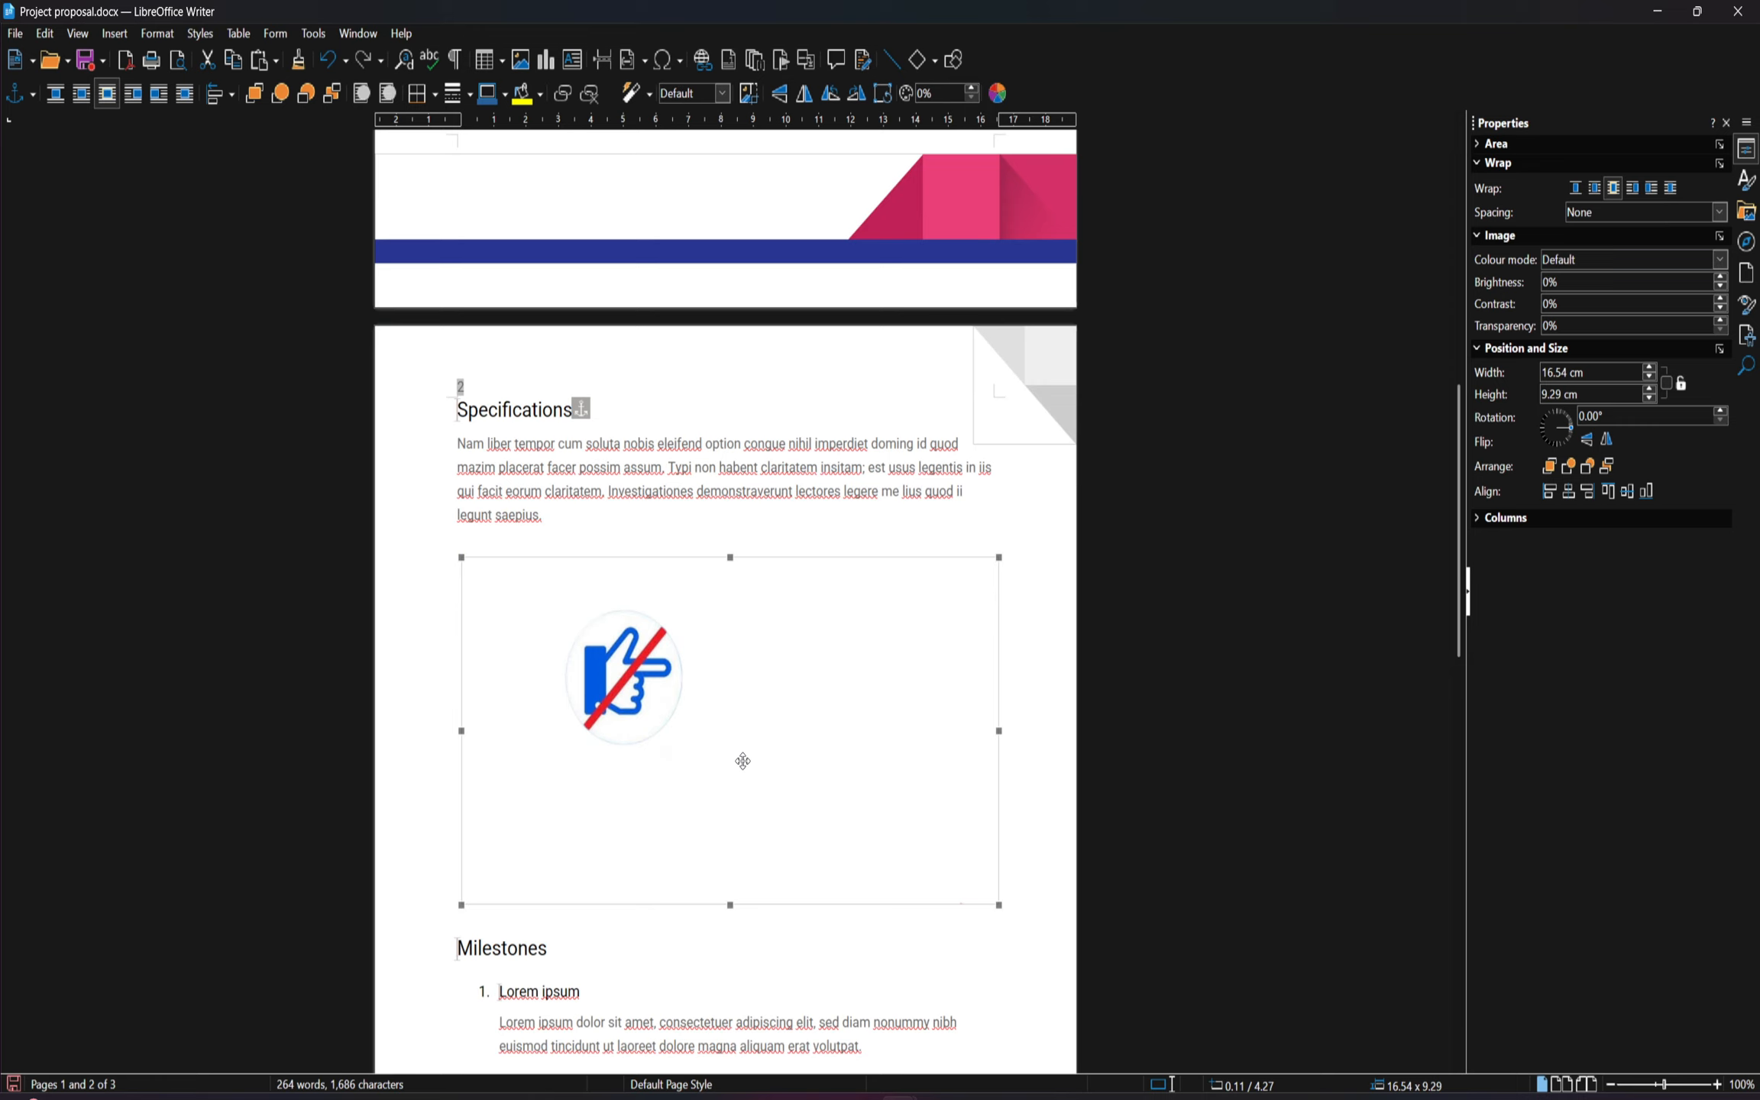
scroll(597, 739, down, 1)
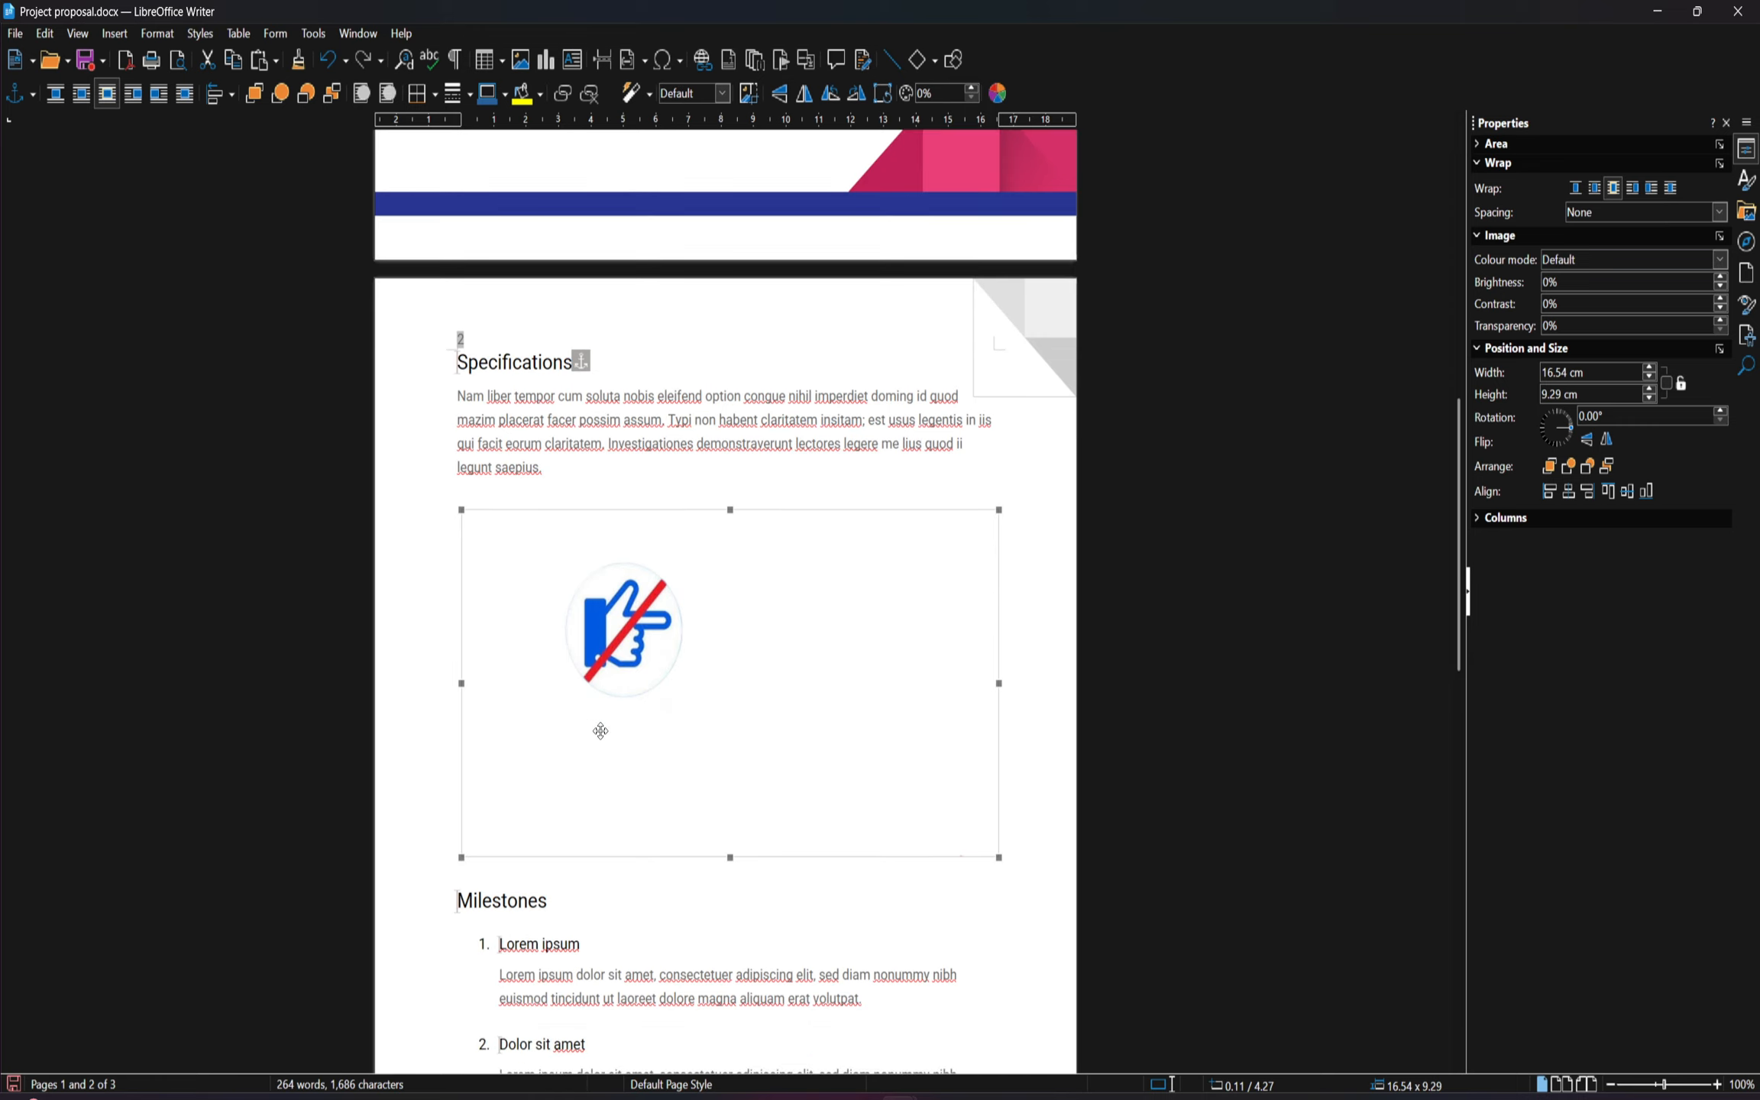
scroll(601, 731, up, 1)
Set the hand image's text wrapping to Parallel, and switch it back to Optimal
right_click(618, 684)
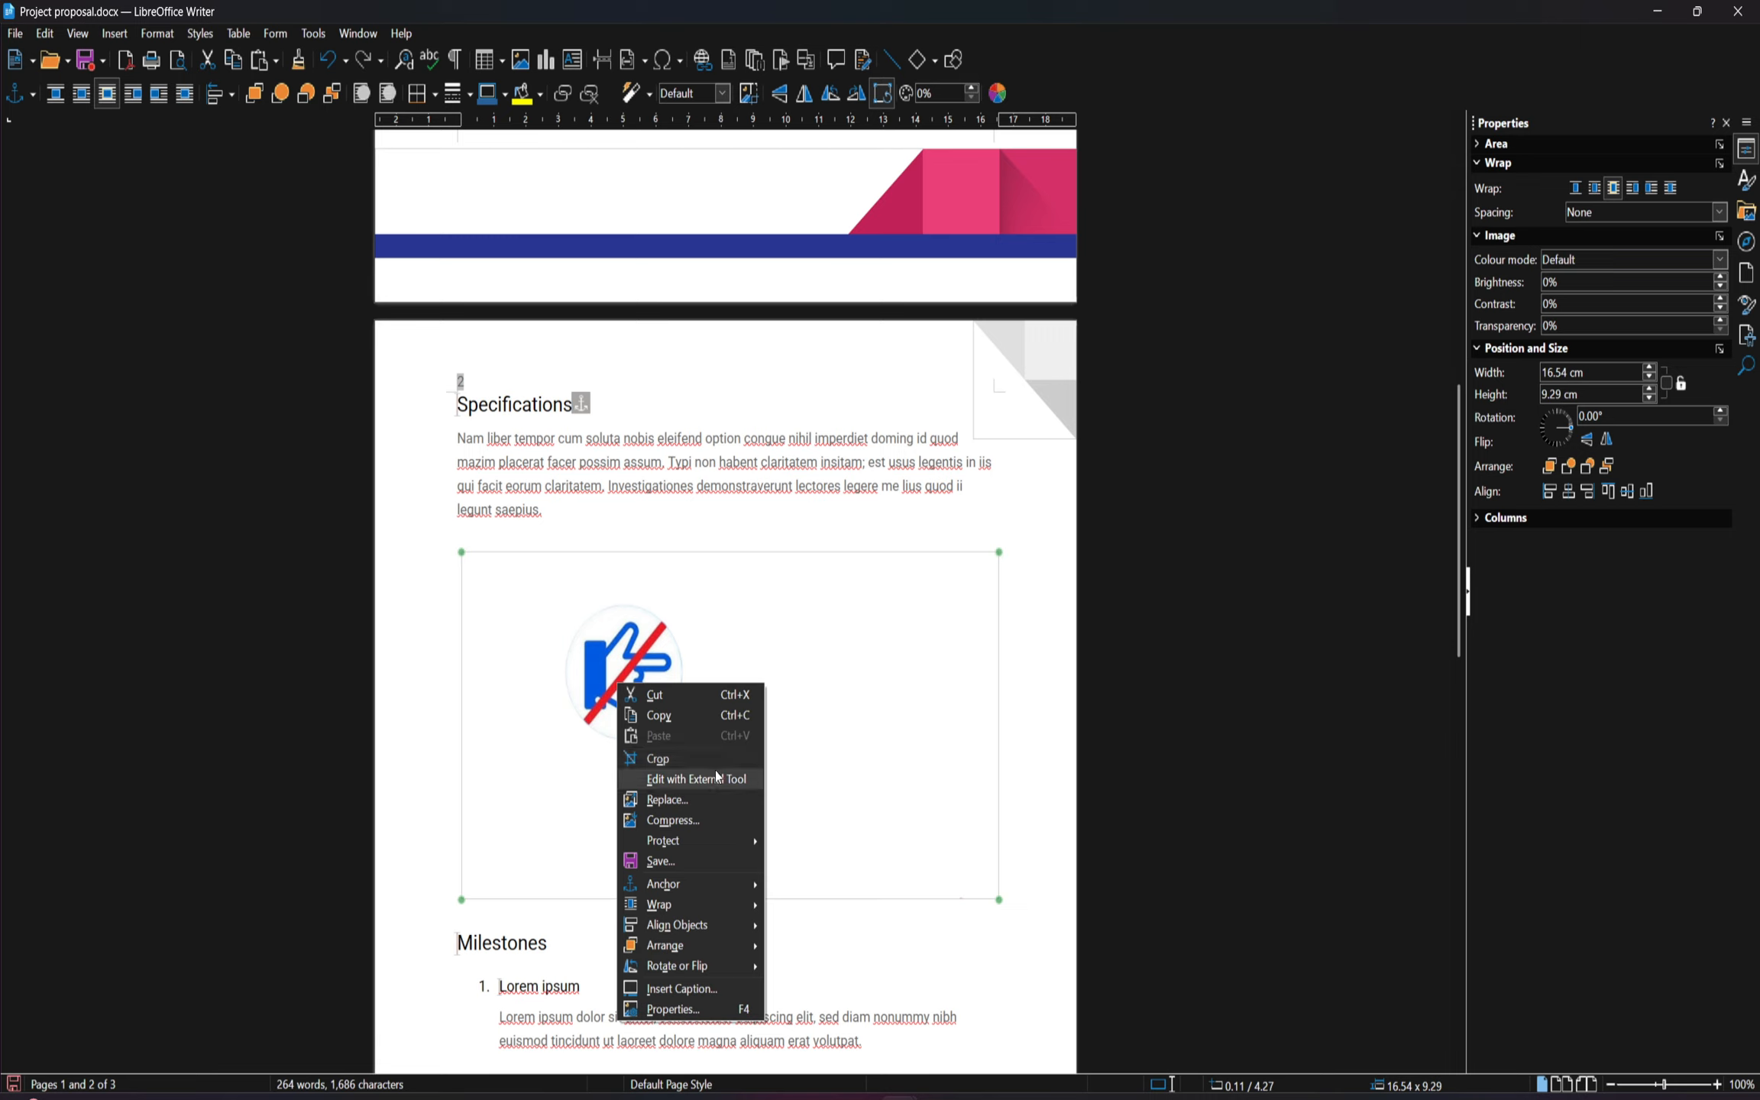
mouse_move(715, 906)
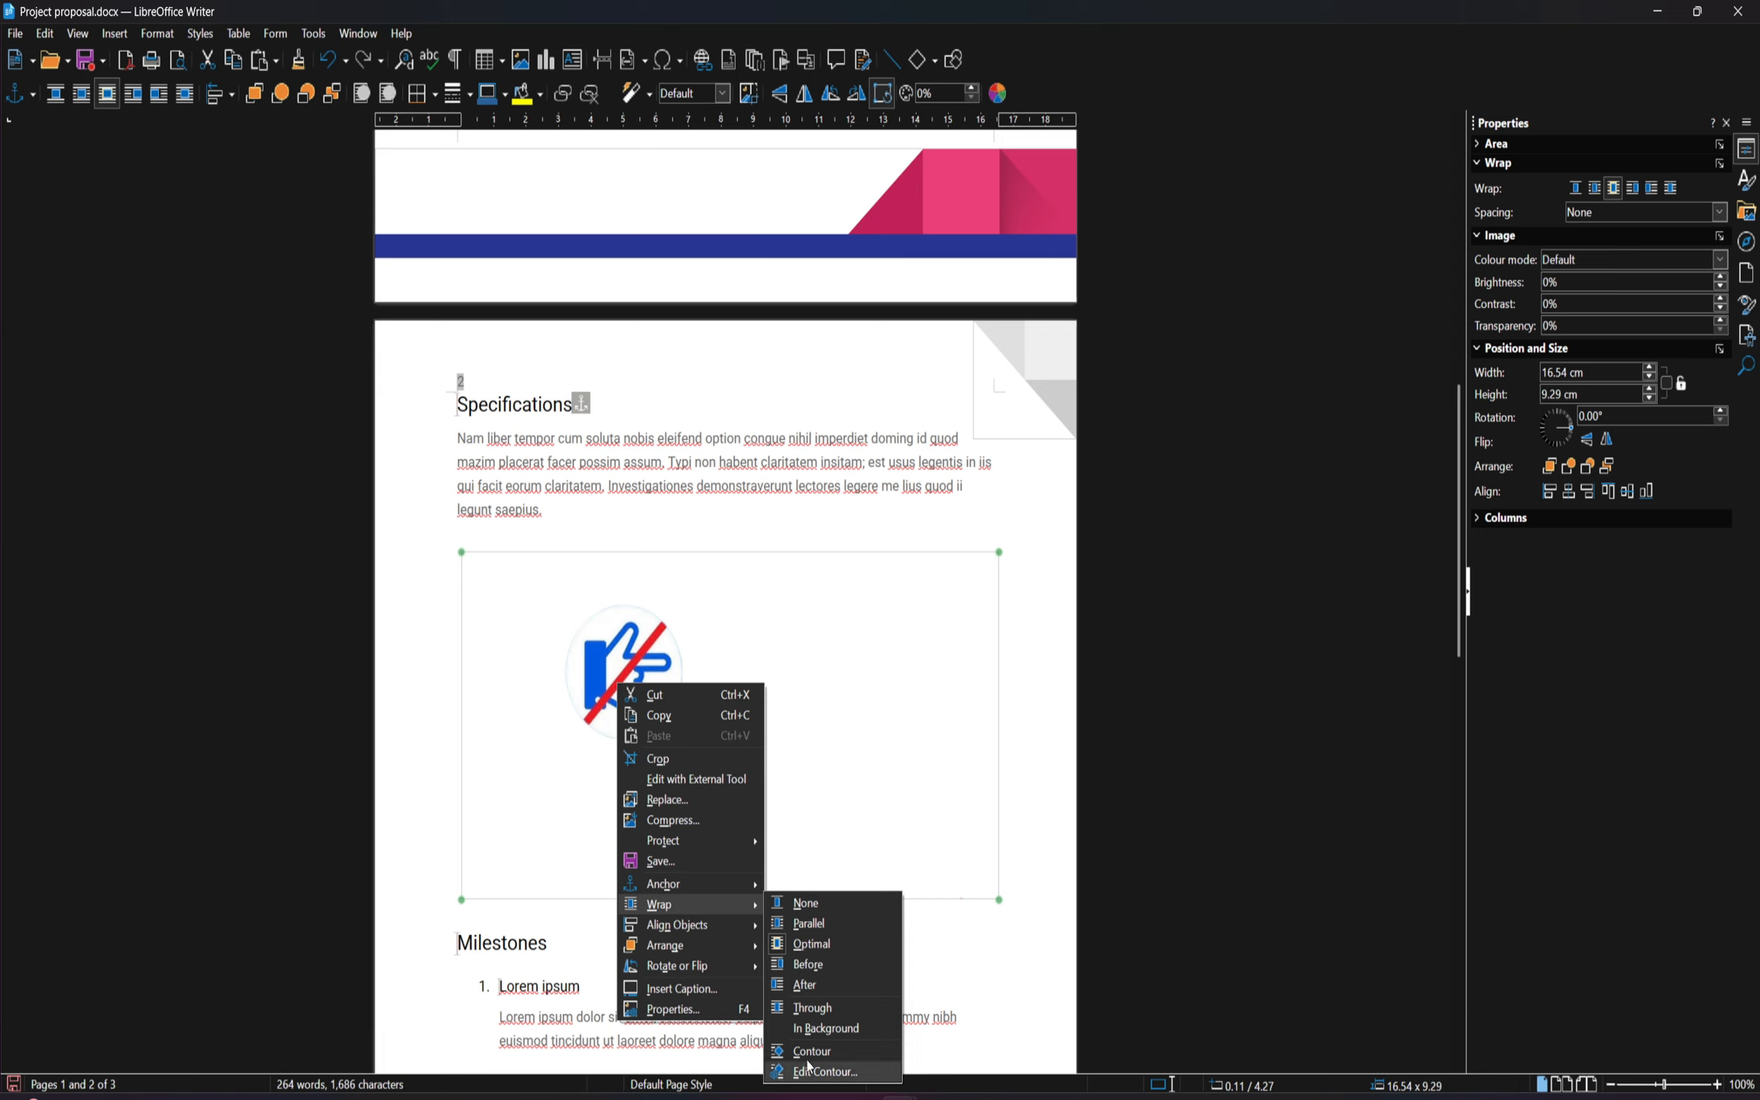
click(809, 922)
right_click(603, 691)
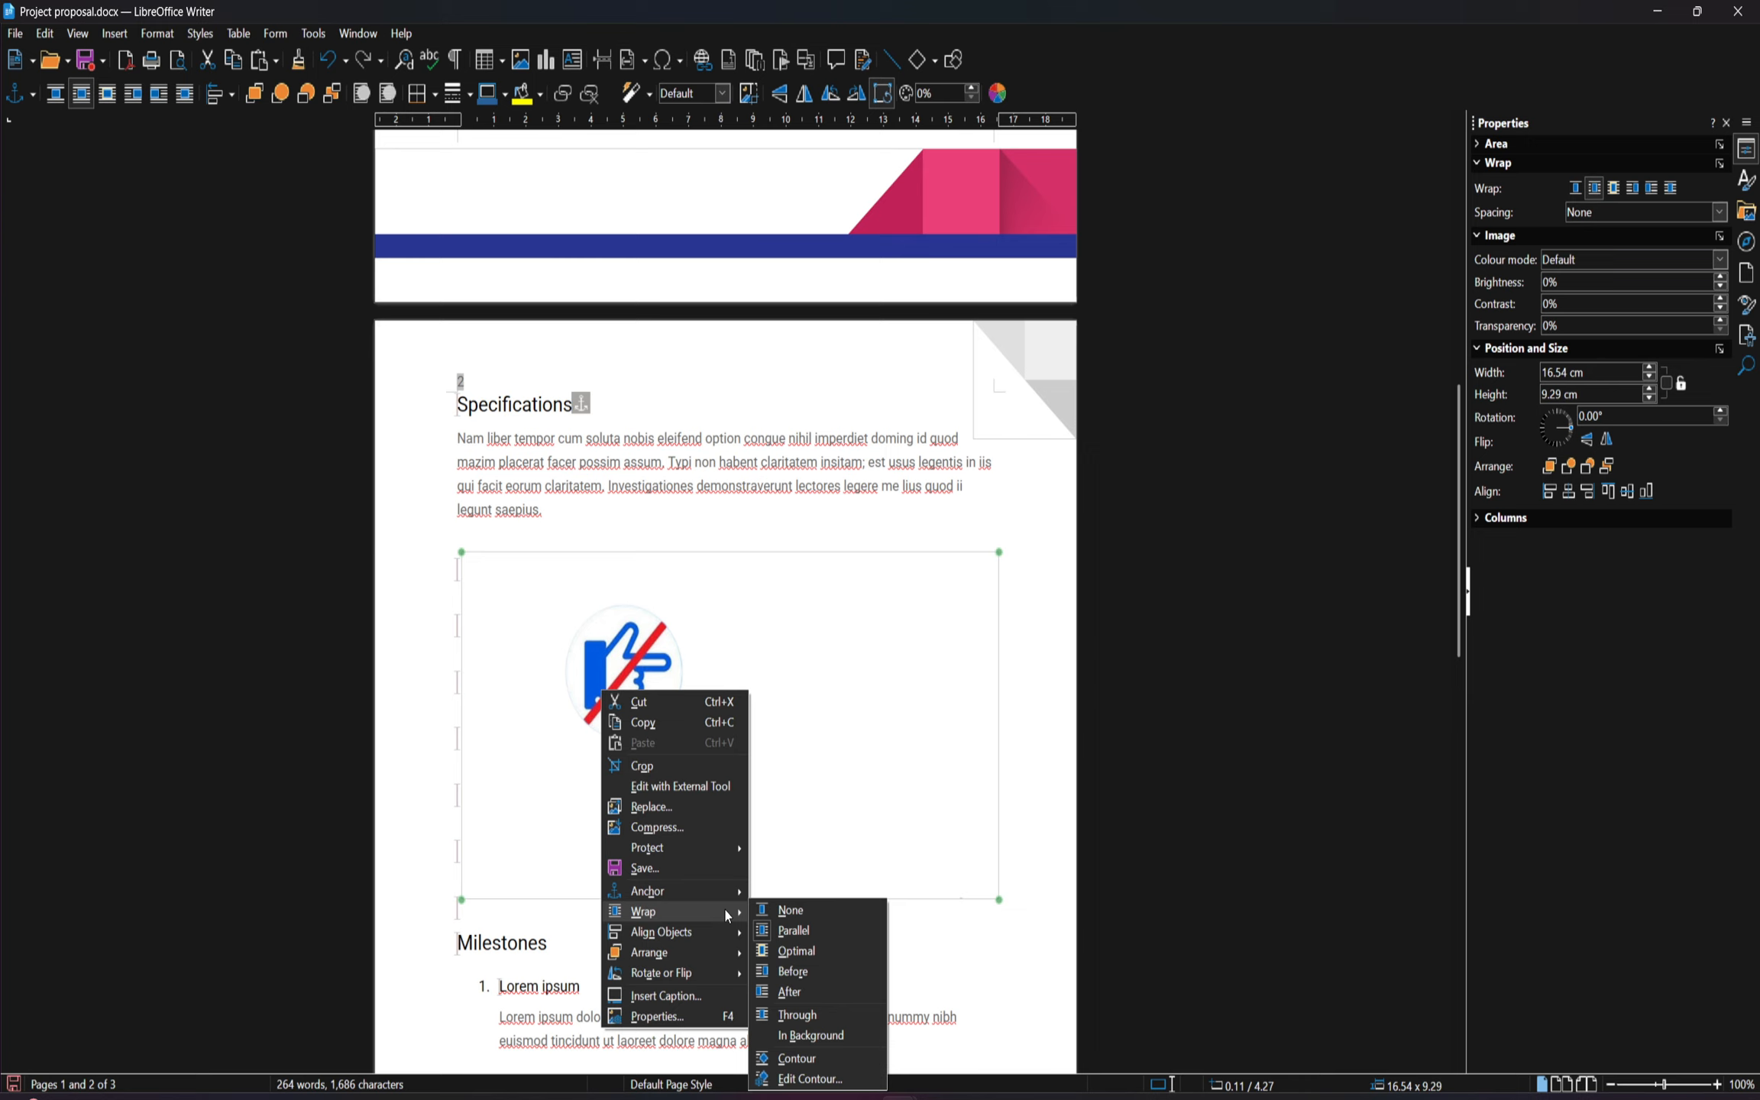
click(819, 953)
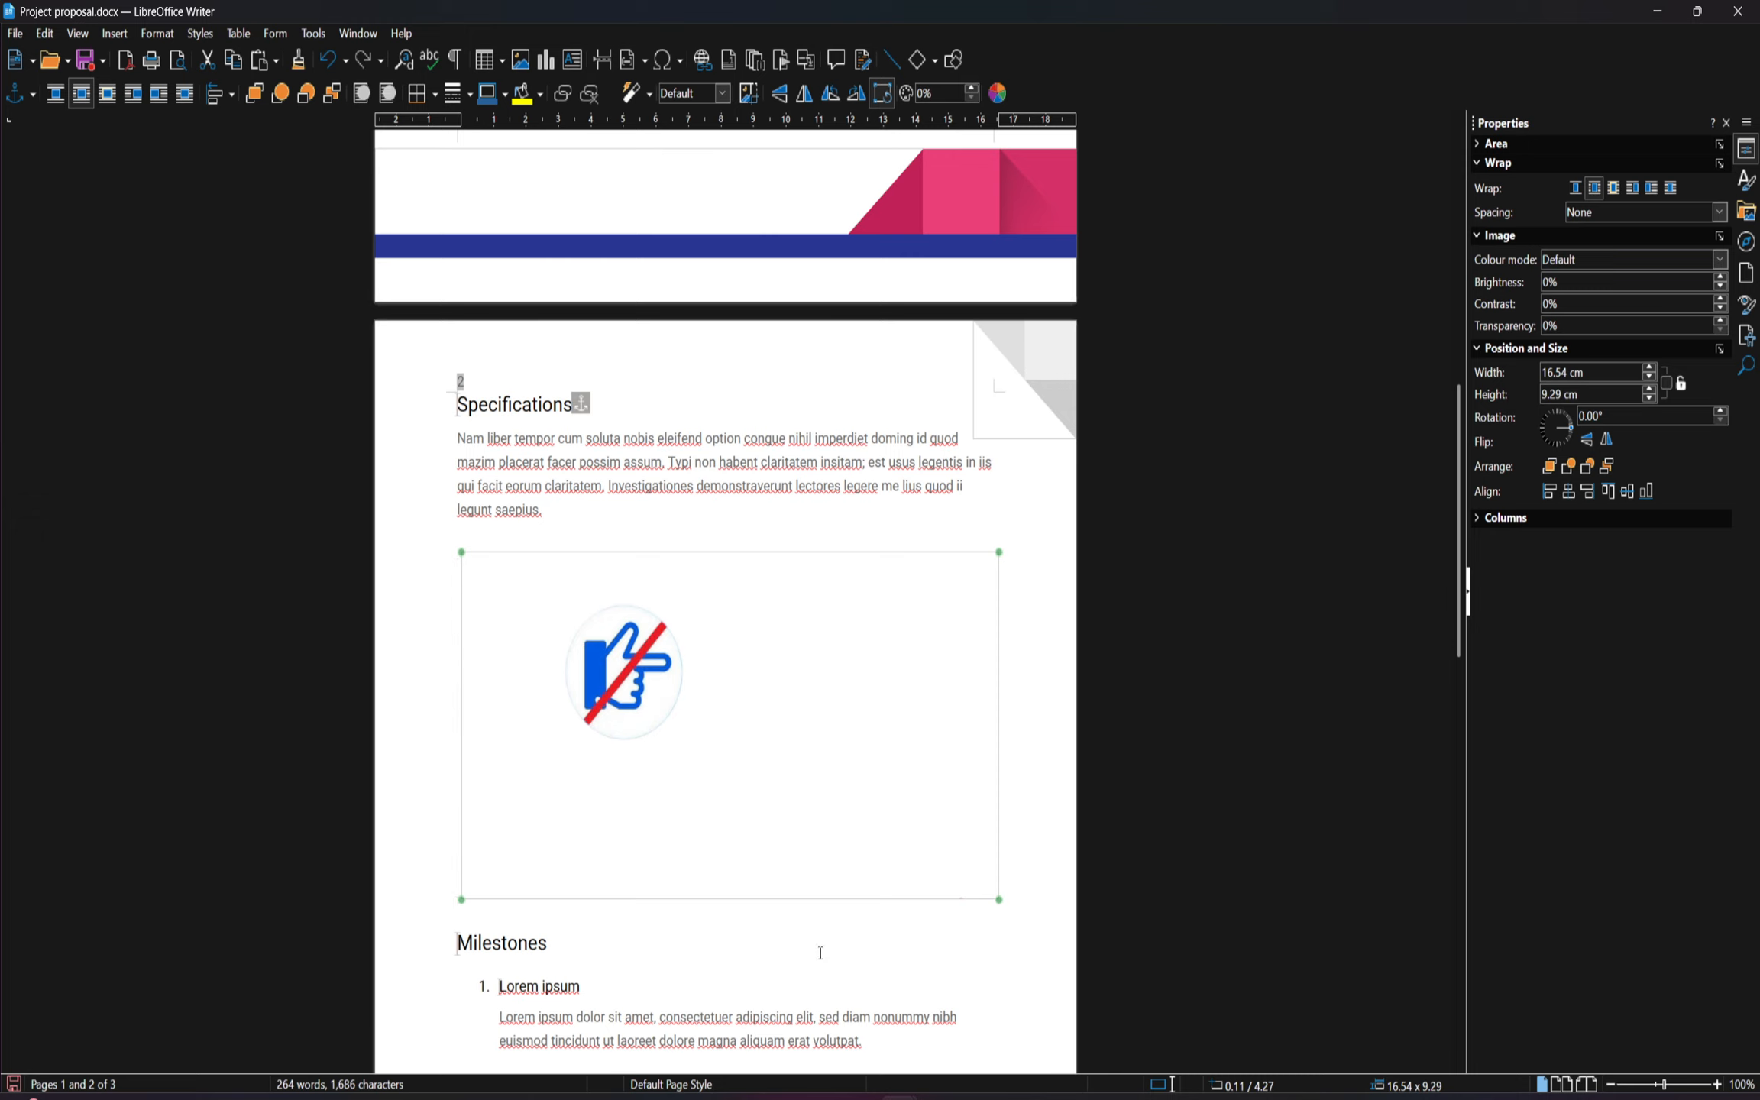
drag(660, 714, 628, 693)
scroll(754, 864, down, 11)
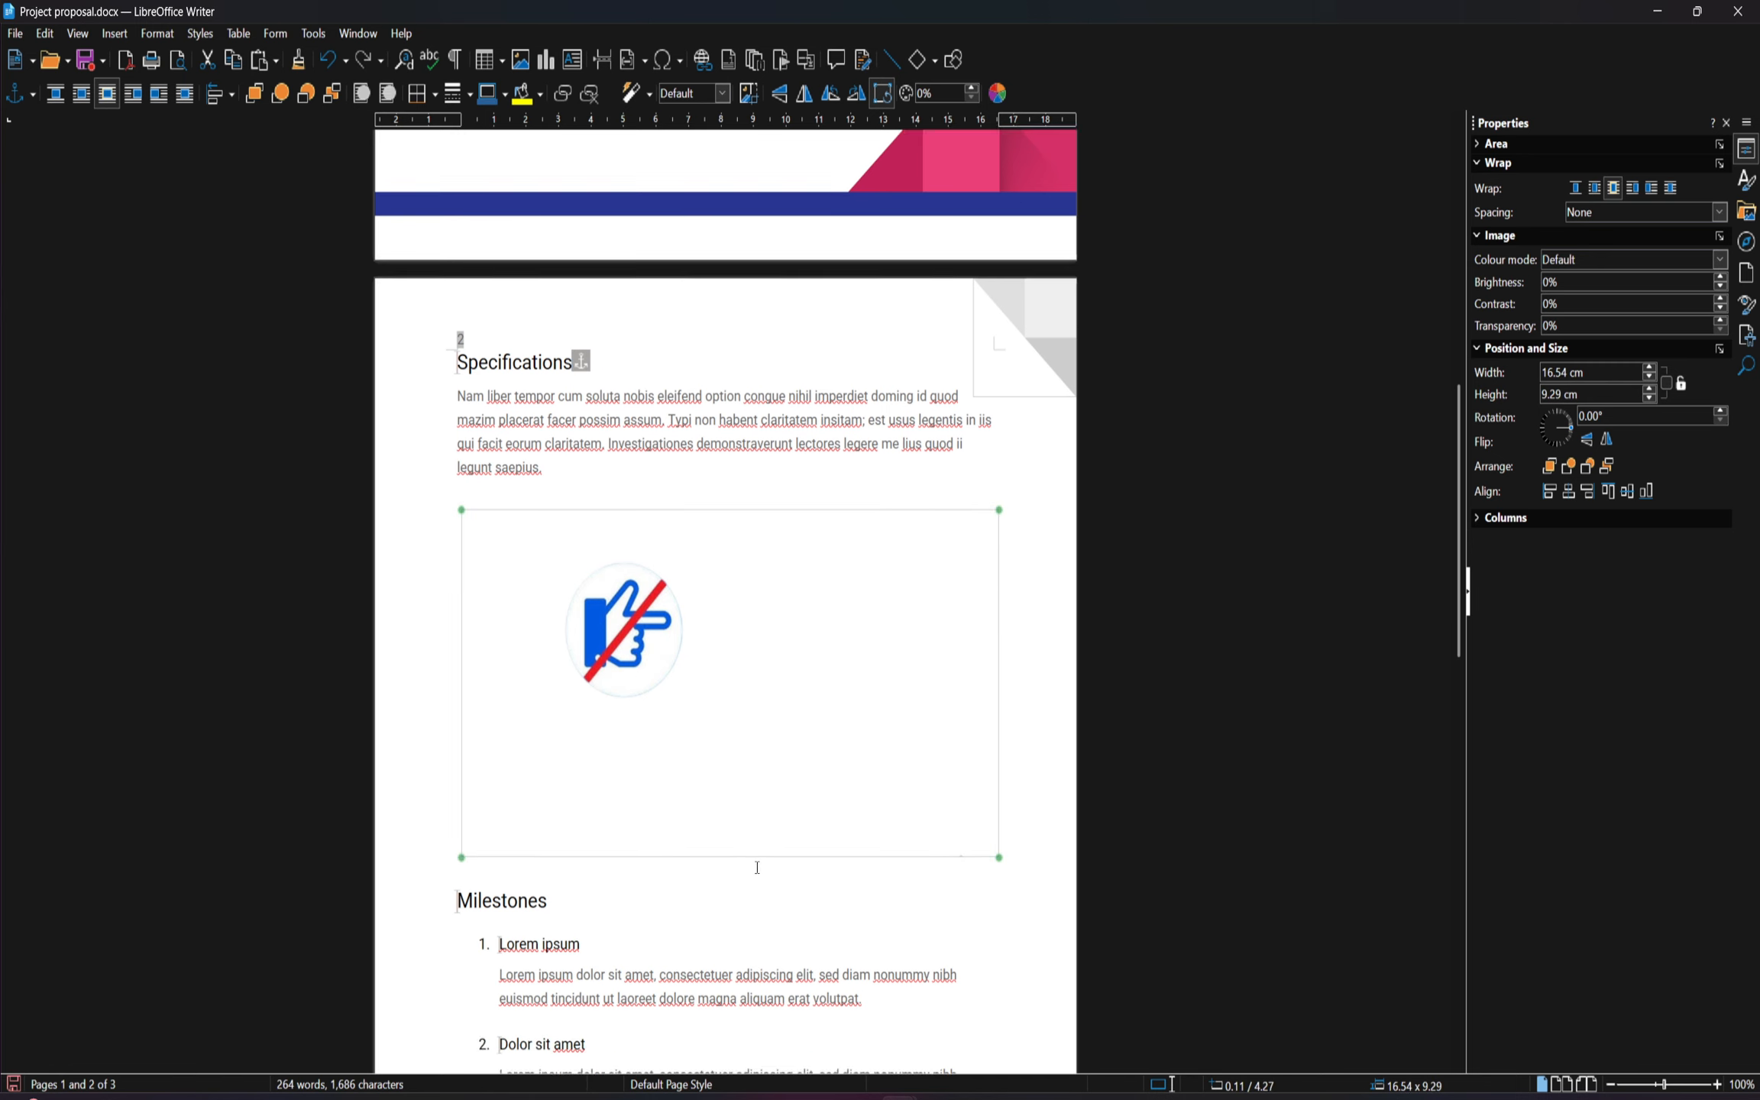
scroll(727, 848, up, 5)
scroll(730, 825, up, 5)
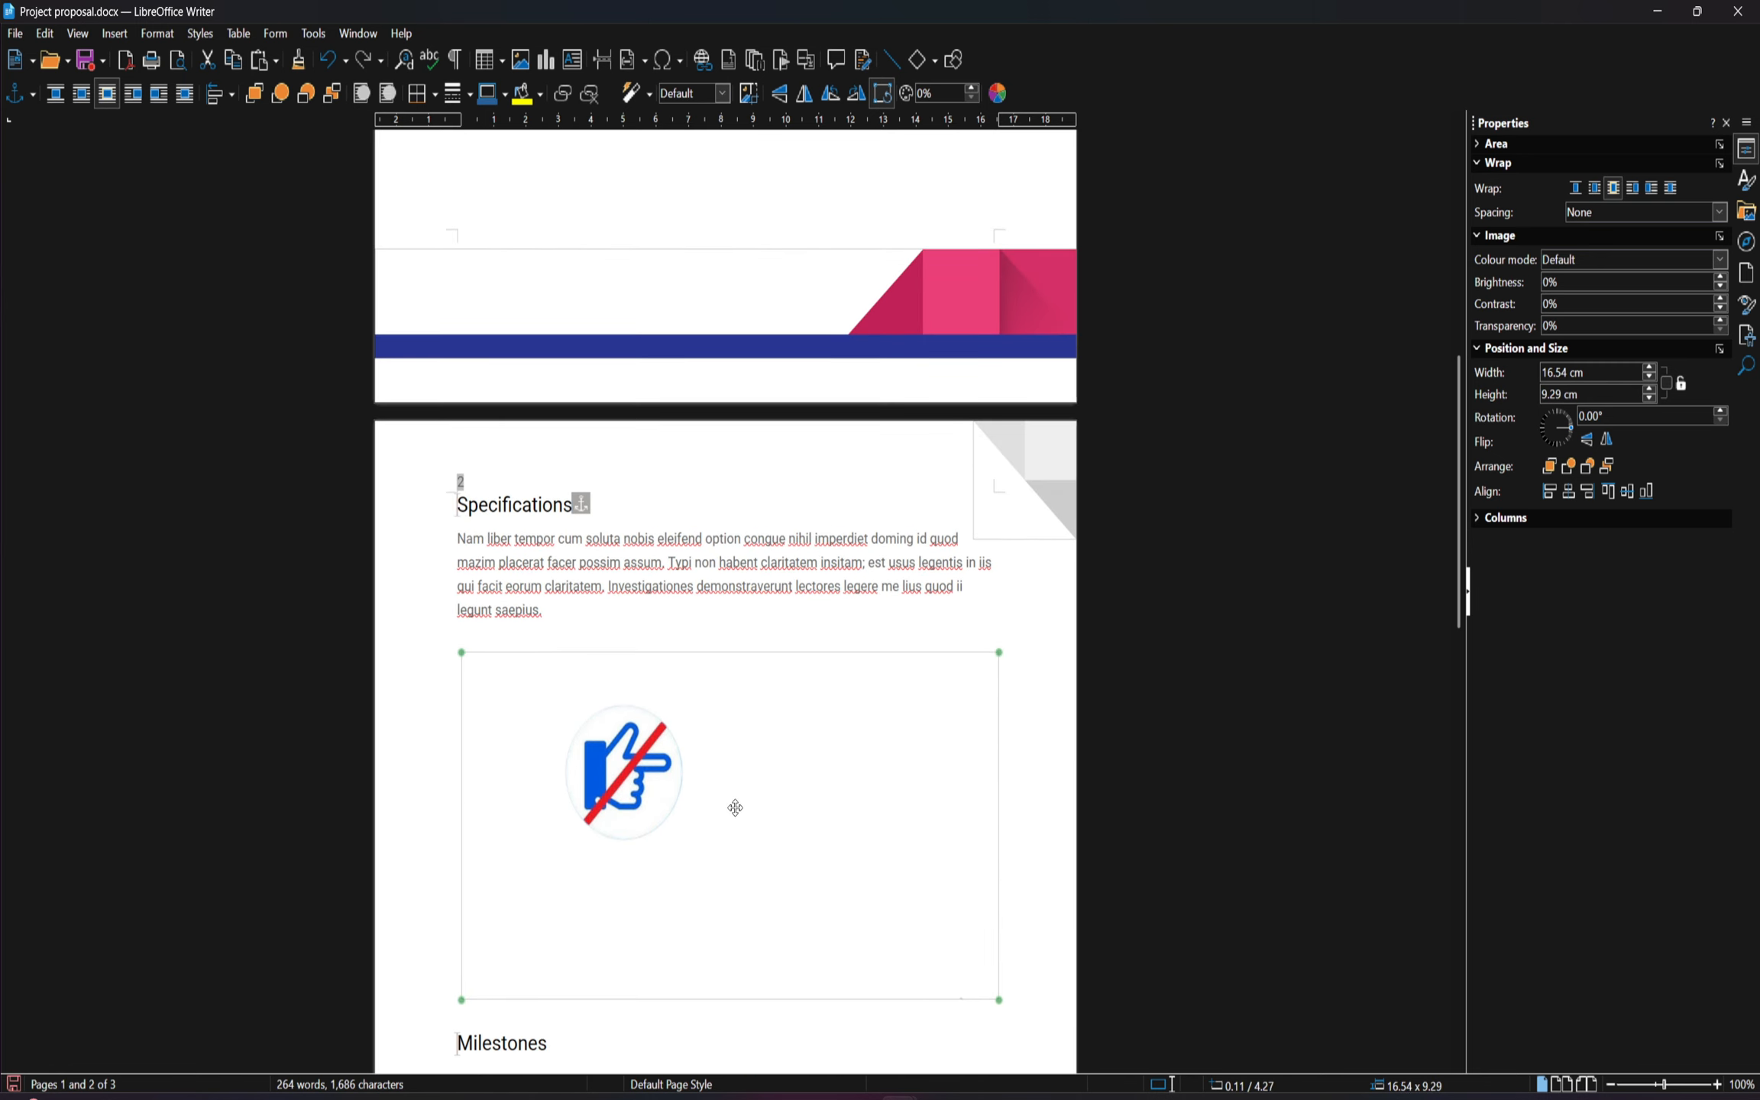
scroll(719, 782, down, 2)
scroll(665, 701, down, 2)
Try the After wrapping option on the hand image, and restore Optimal wrapping
right_click(682, 583)
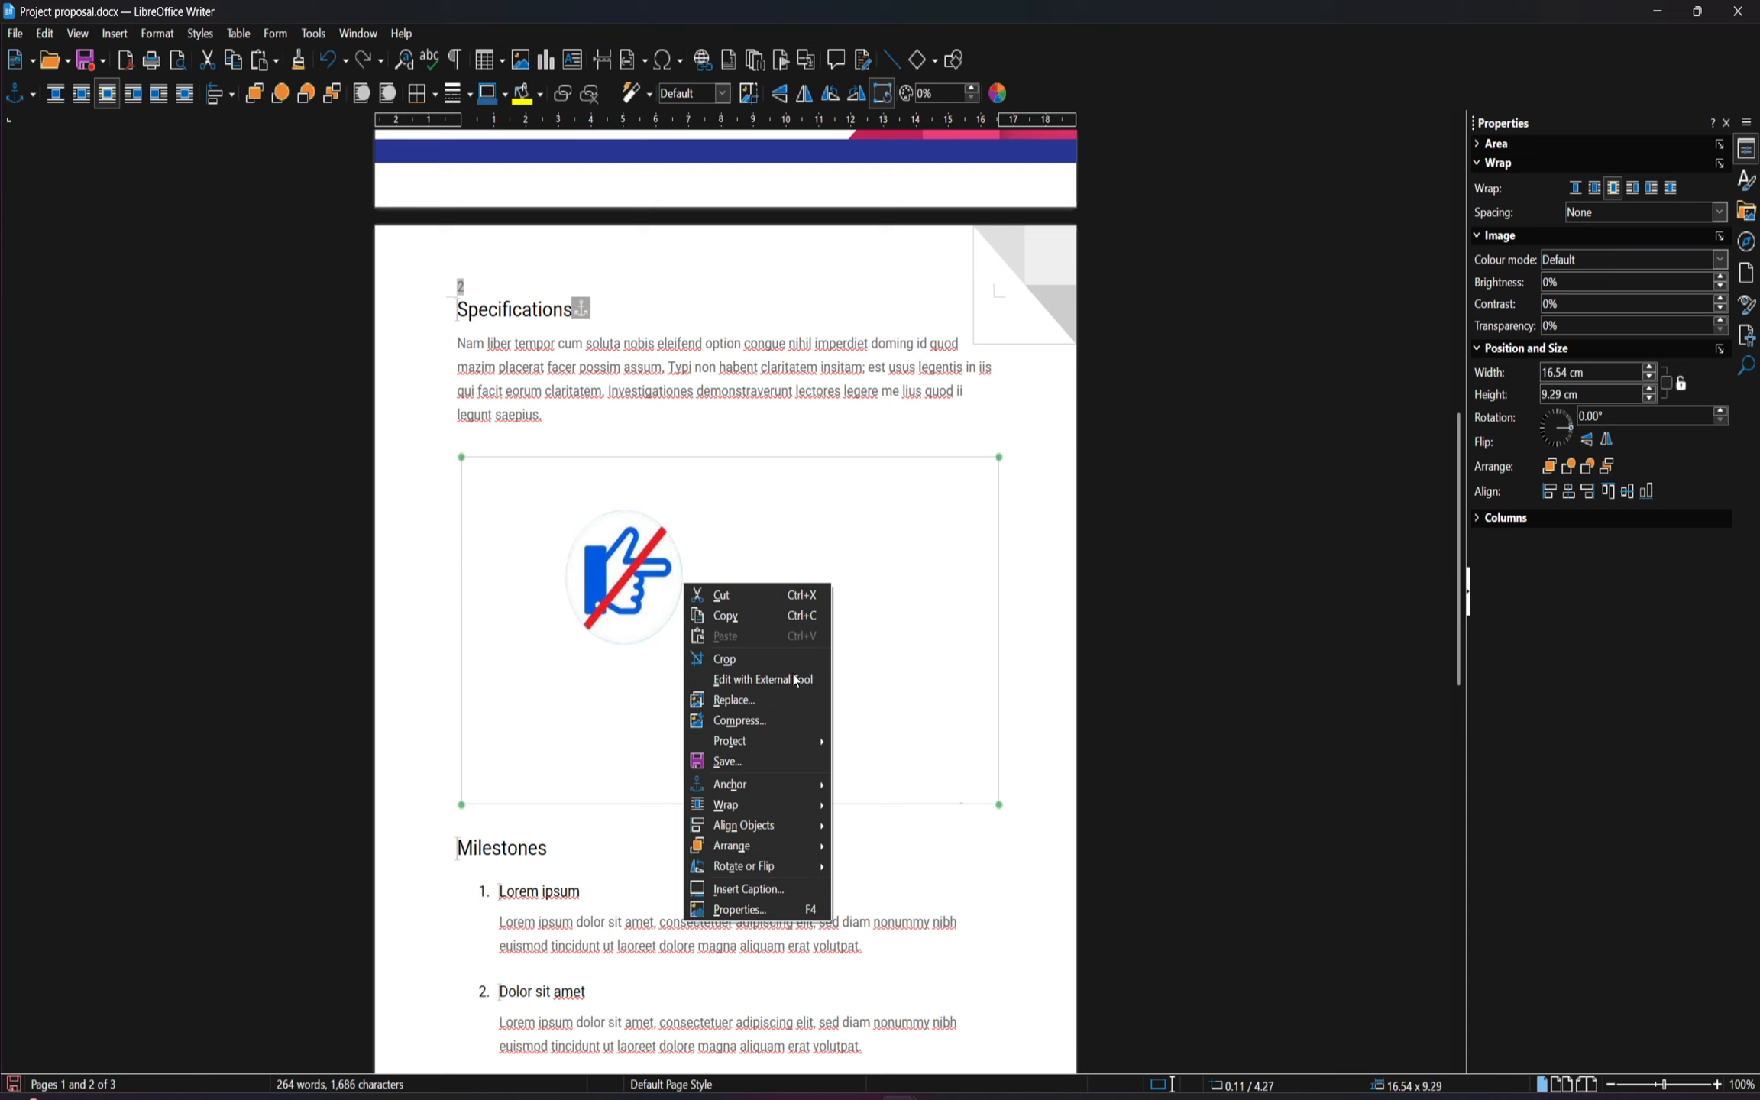
mouse_move(818, 808)
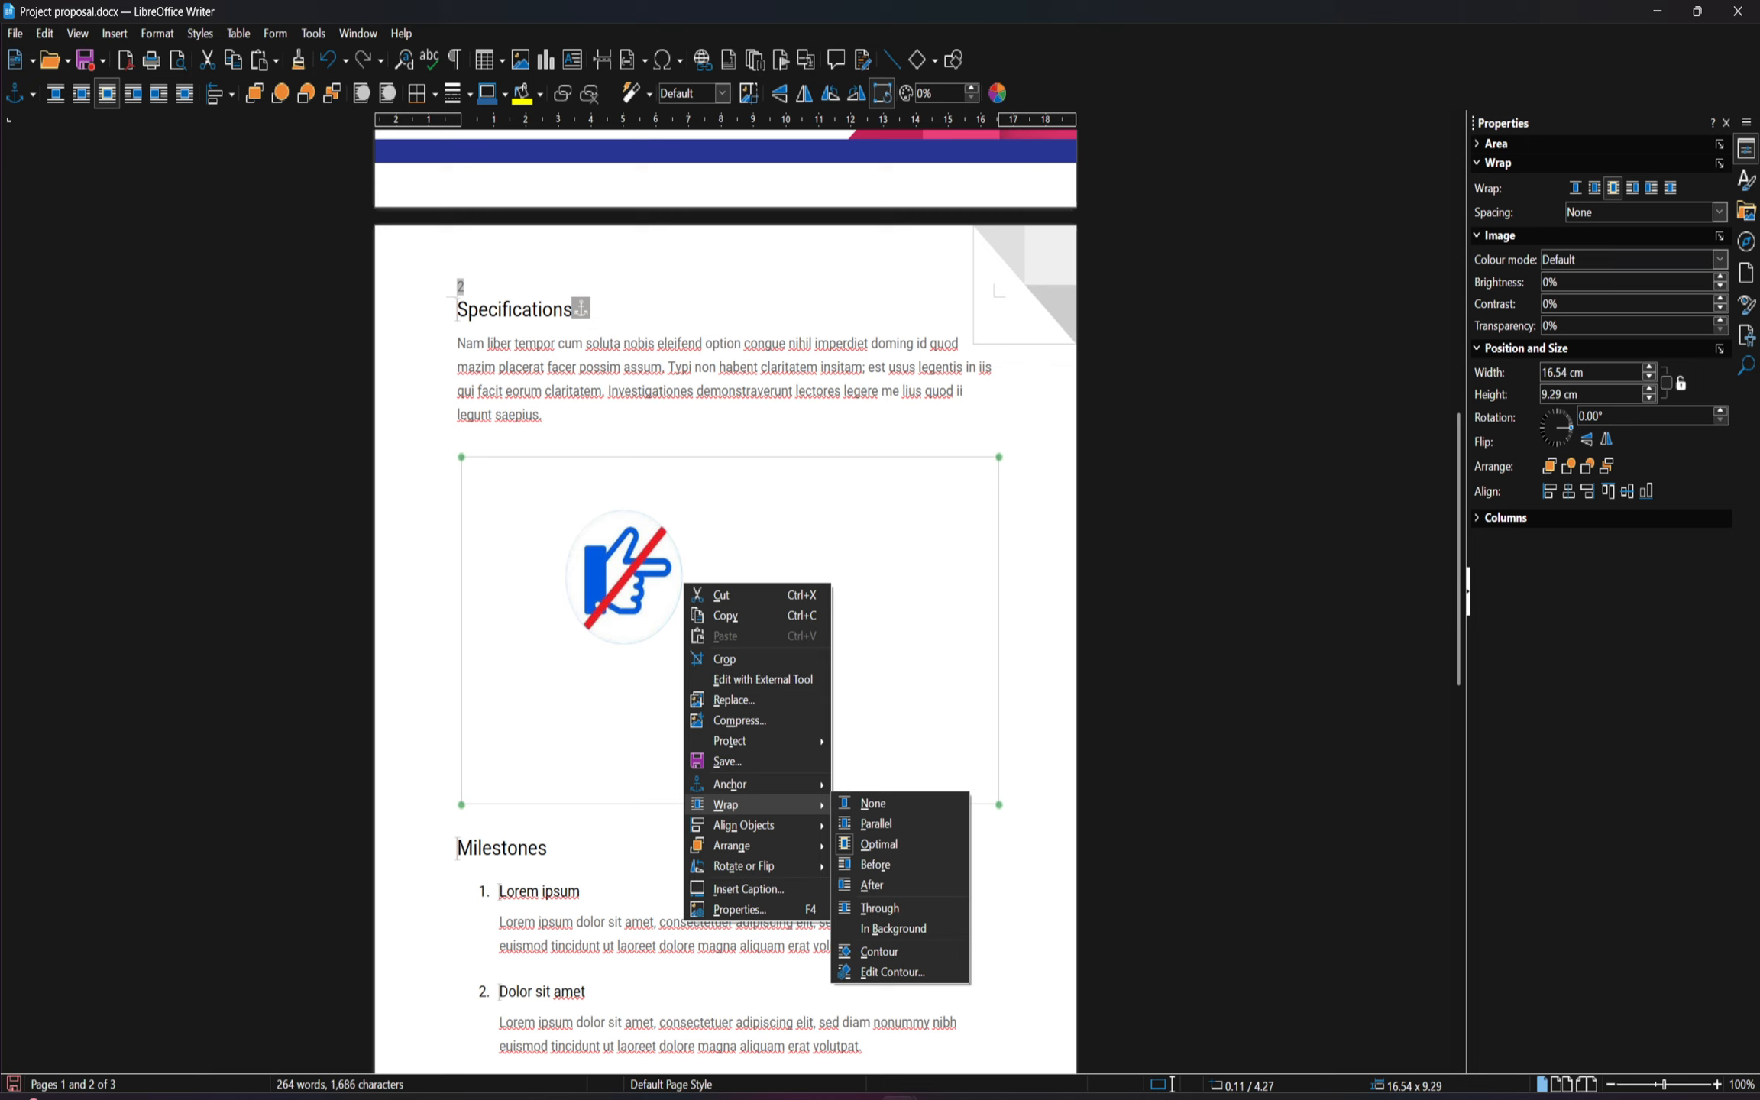
click(898, 888)
right_click(634, 626)
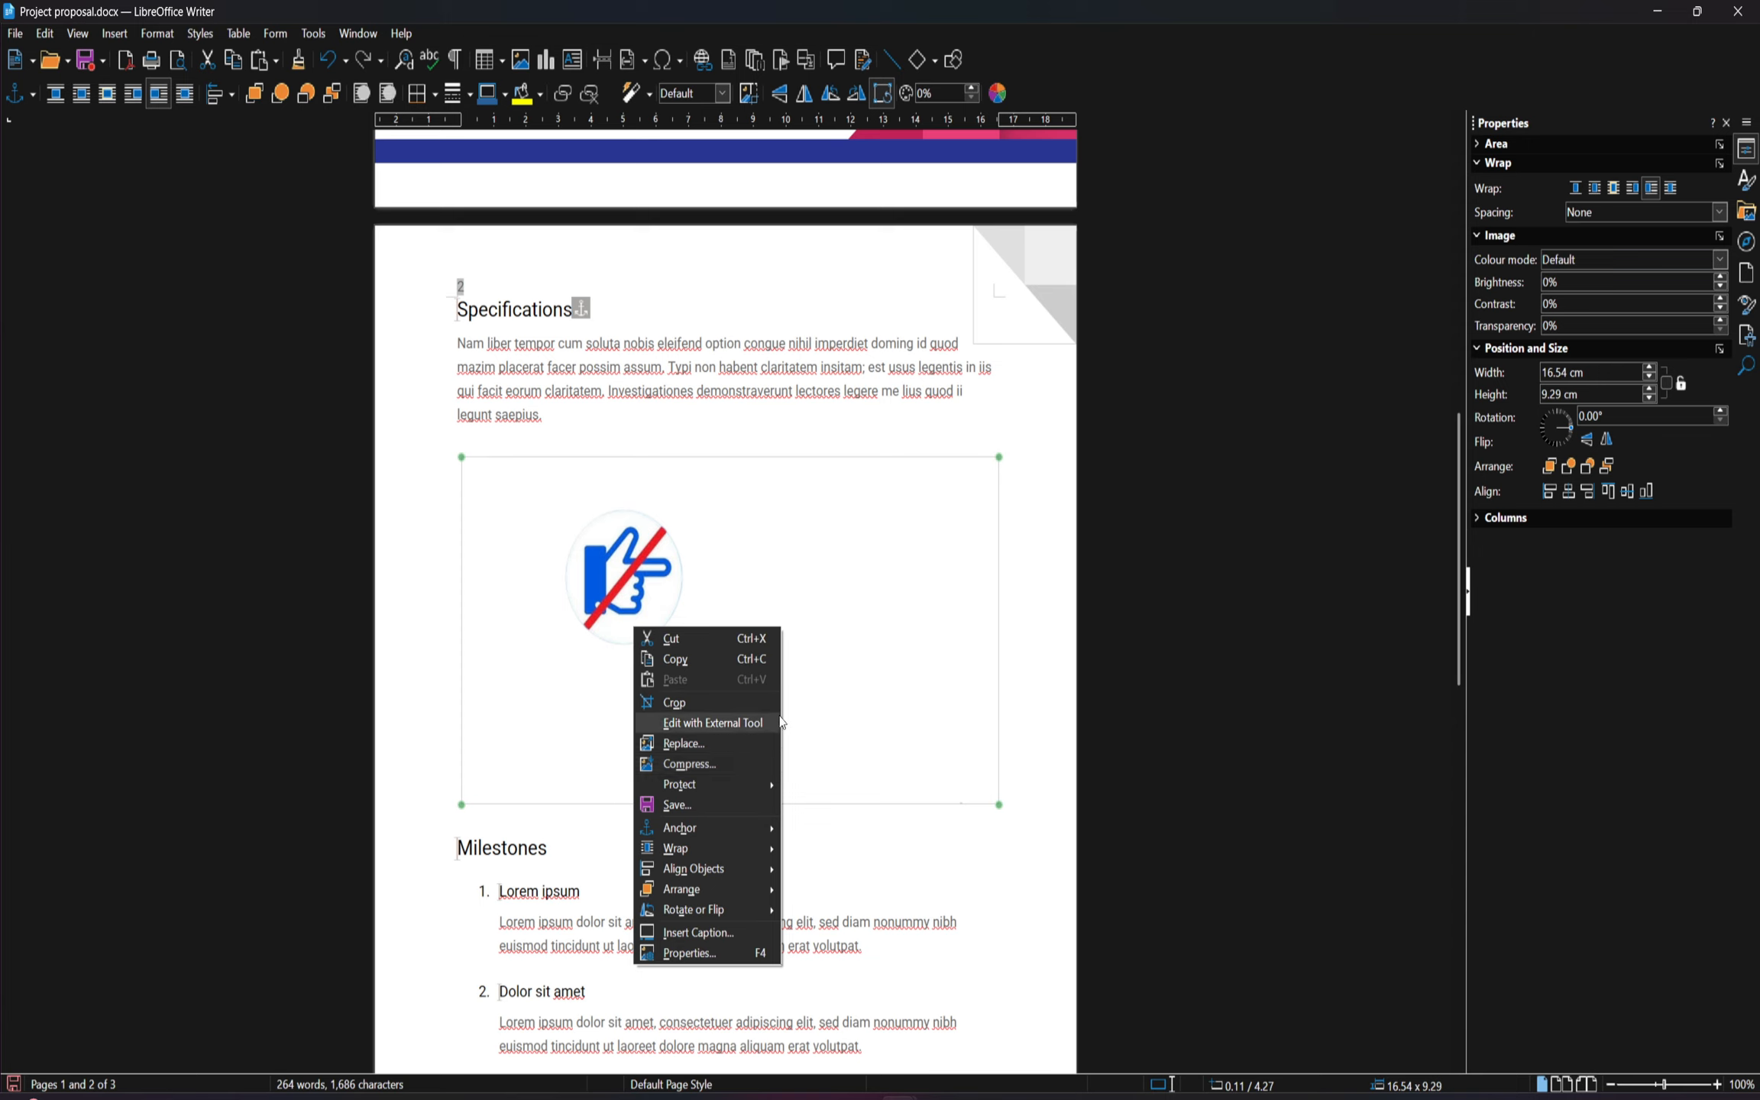
mouse_move(737, 857)
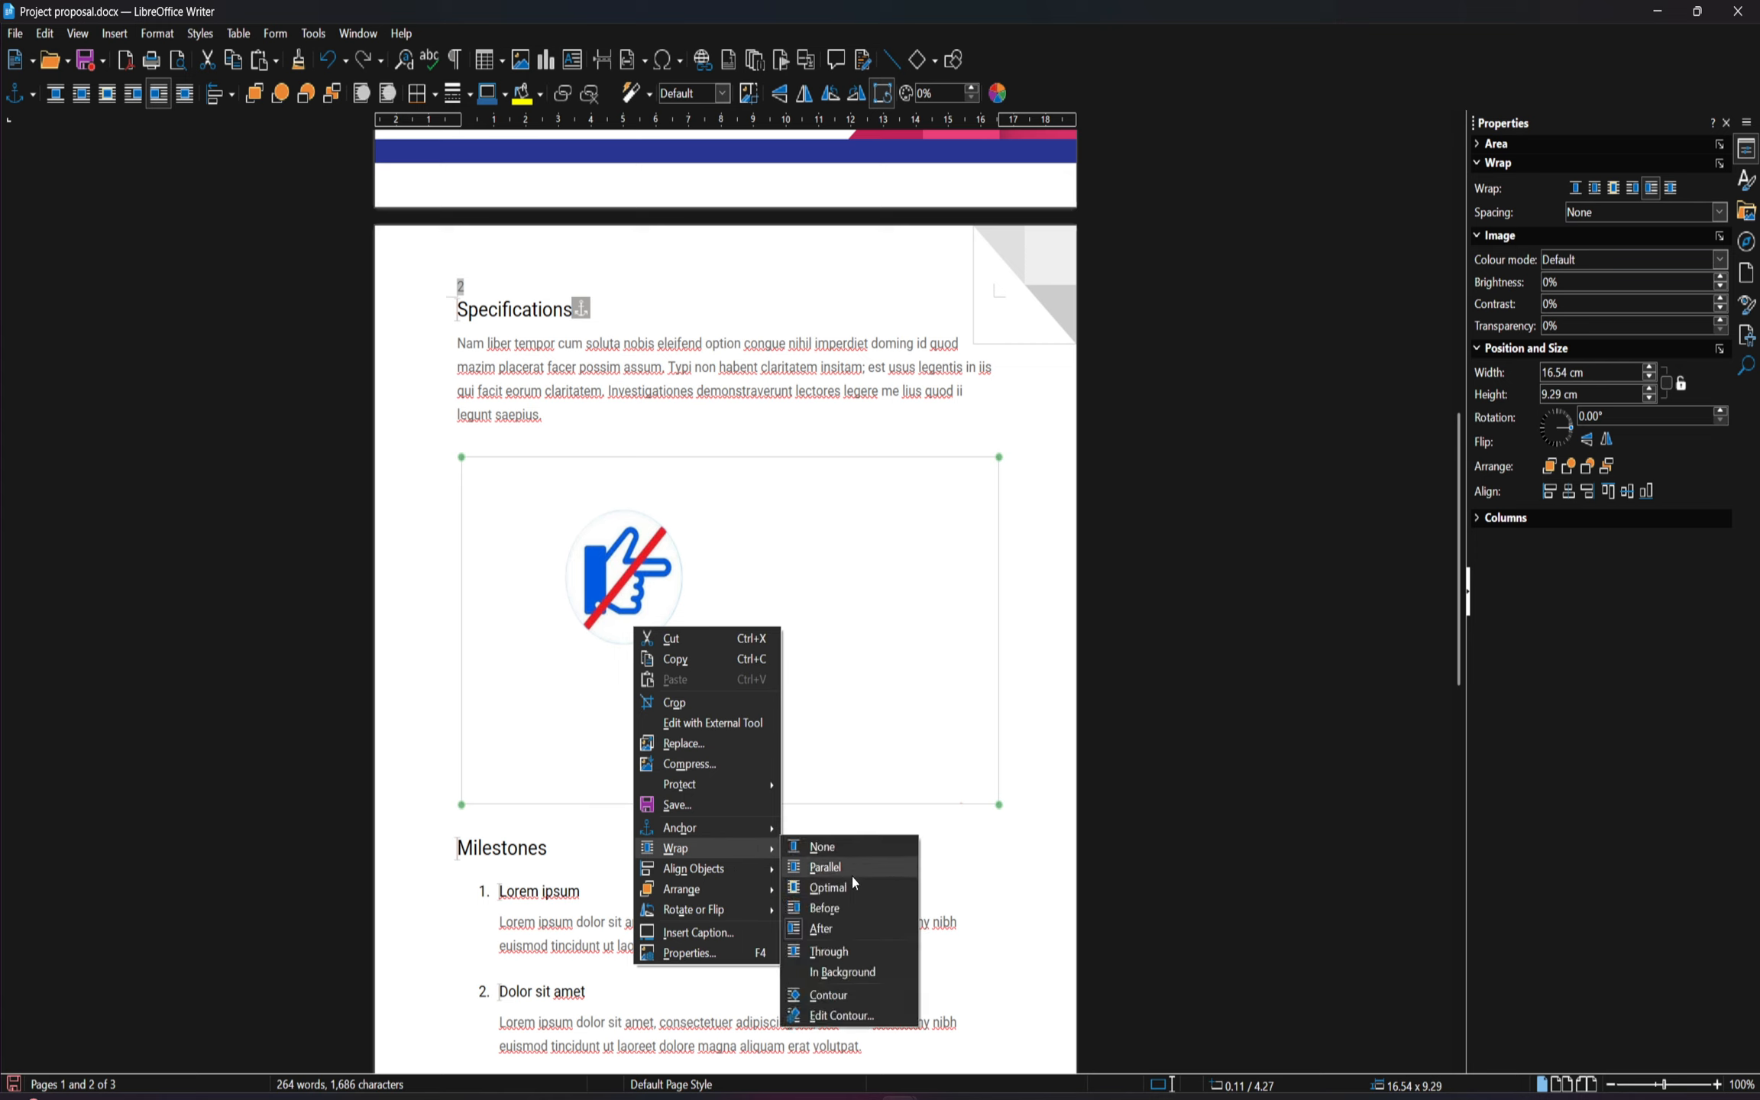
click(828, 888)
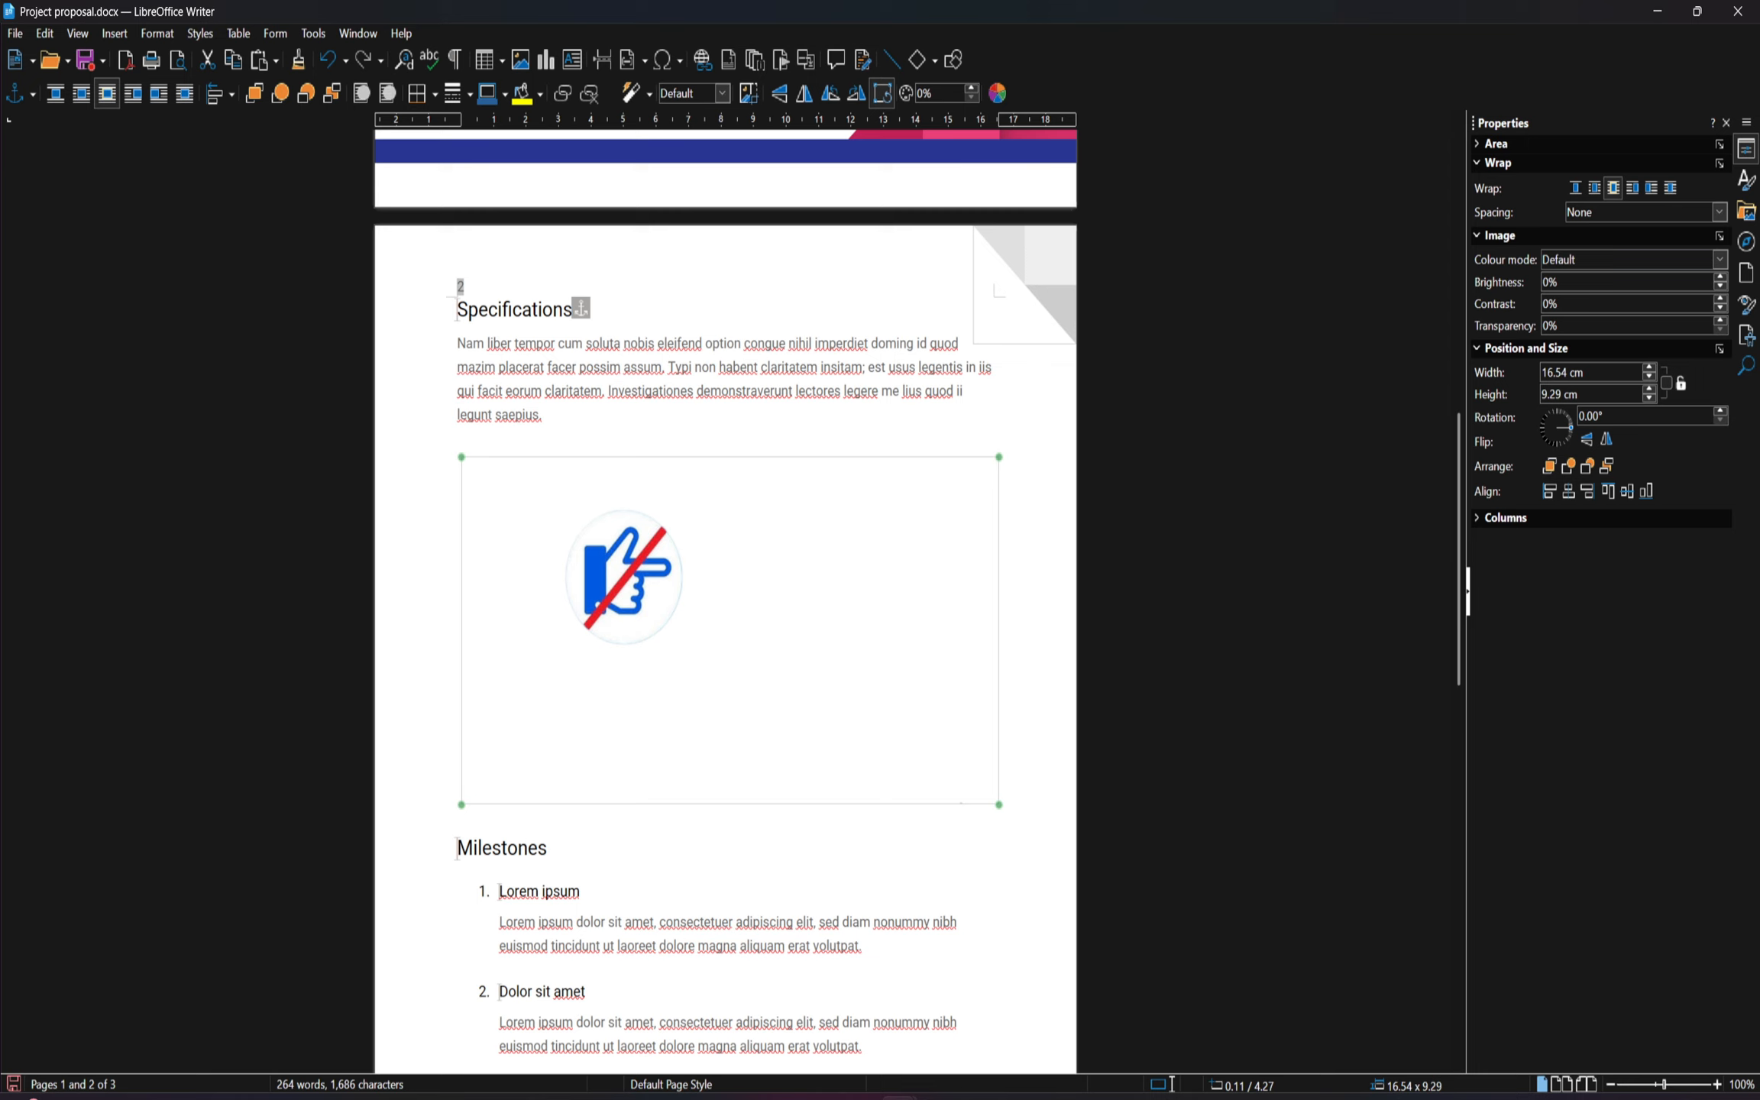
Place the hand image behind the text using the In Background wrap option
right_click(719, 719)
mouse_move(831, 938)
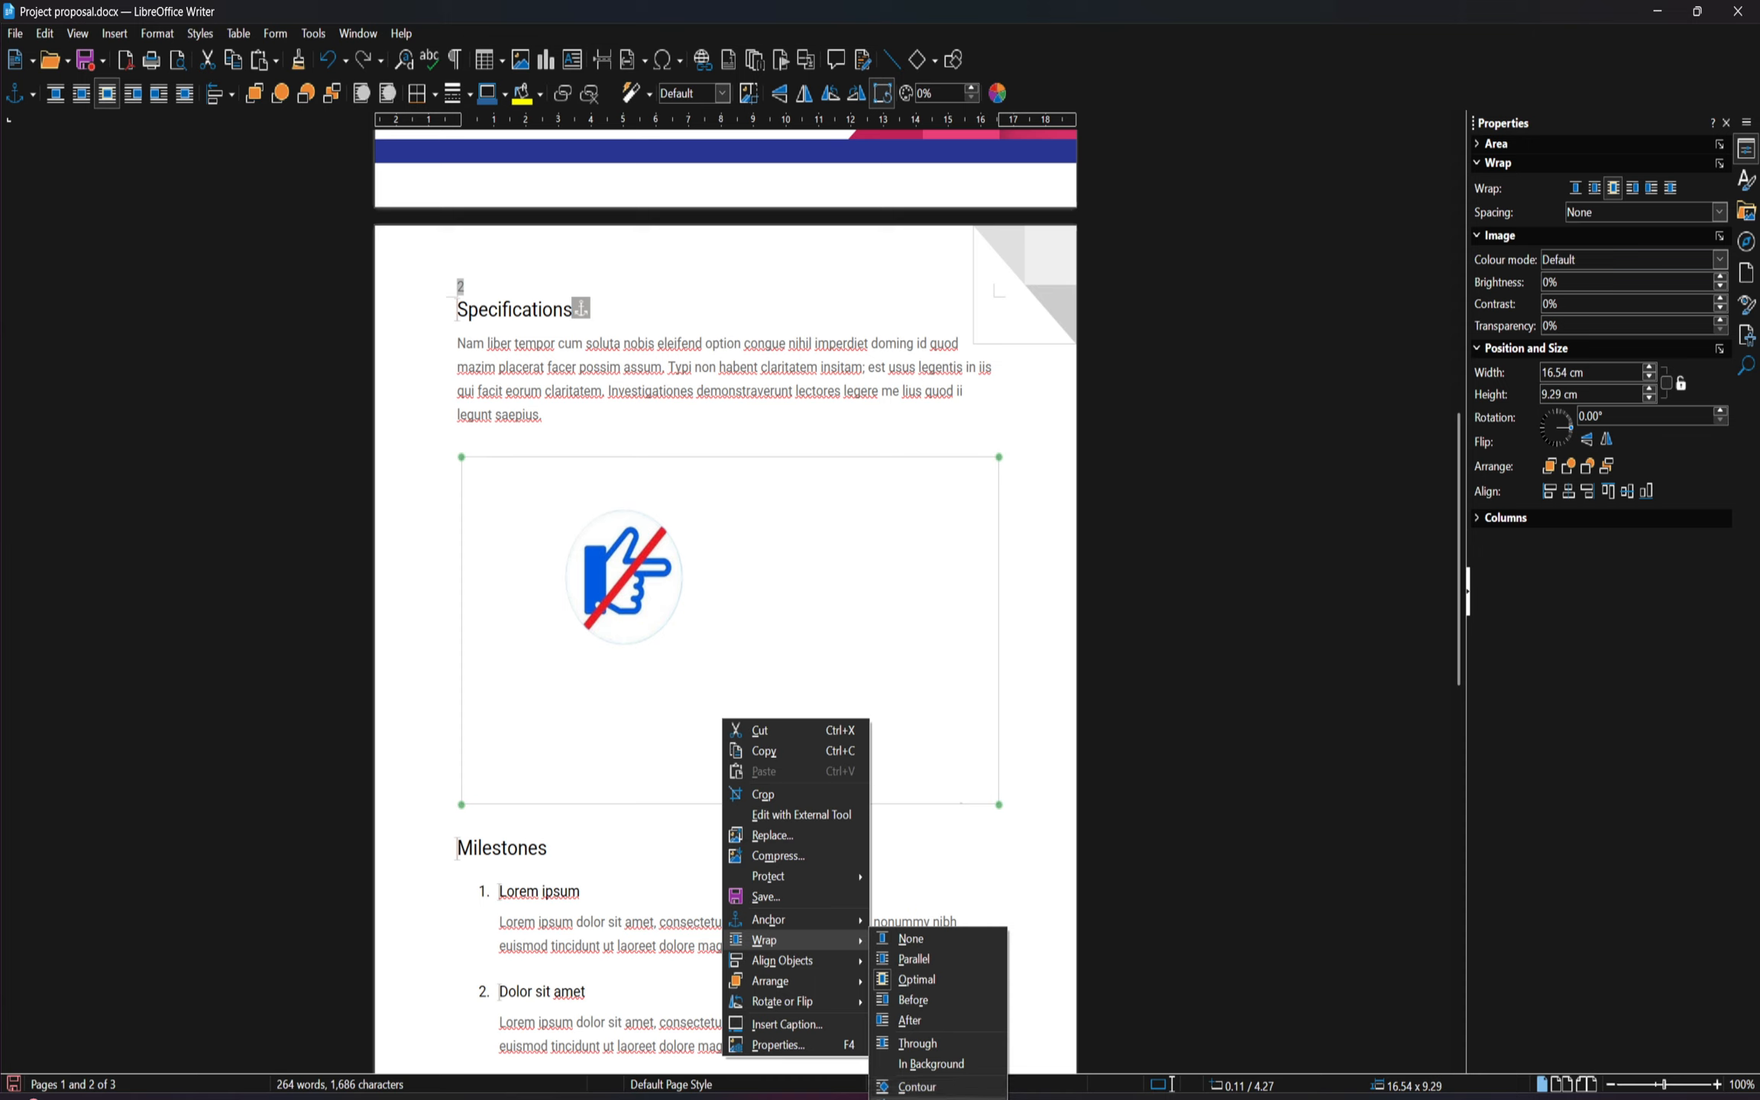
click(952, 1062)
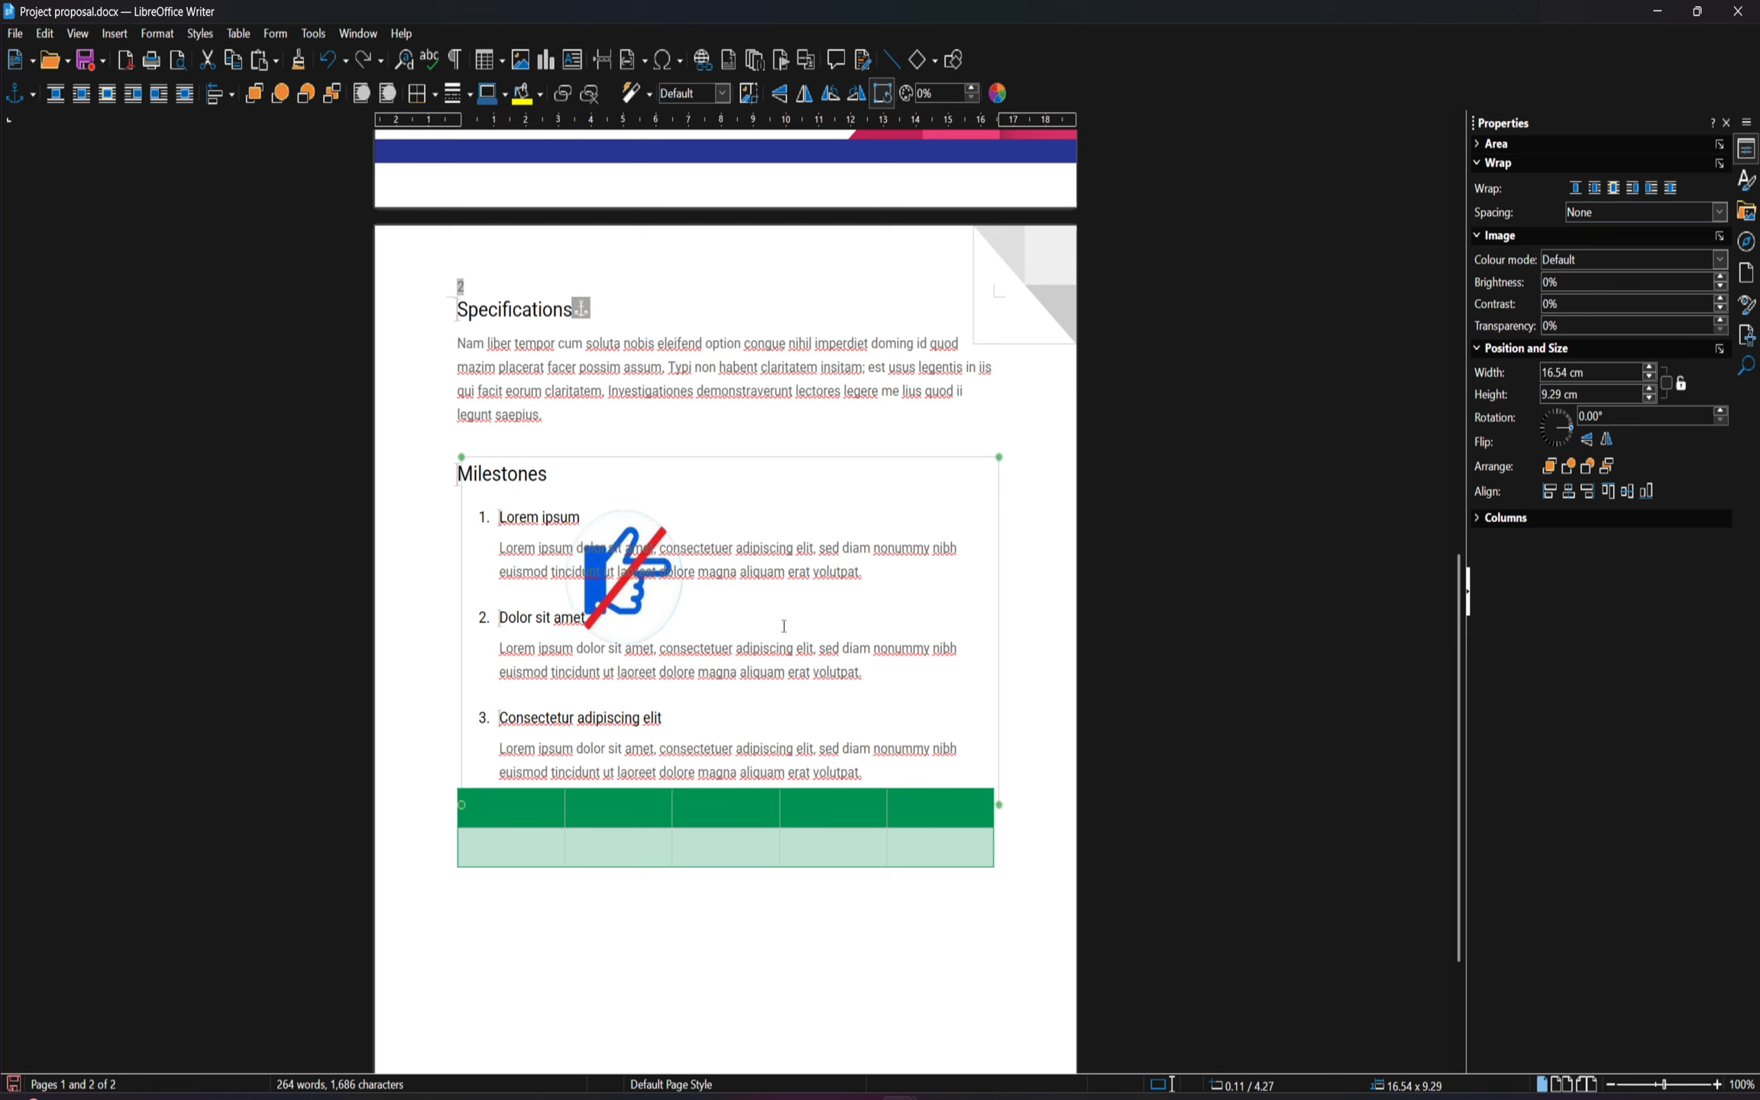
Rotate the hand image to about 285° and undo the rotation
drag(761, 617, 776, 664)
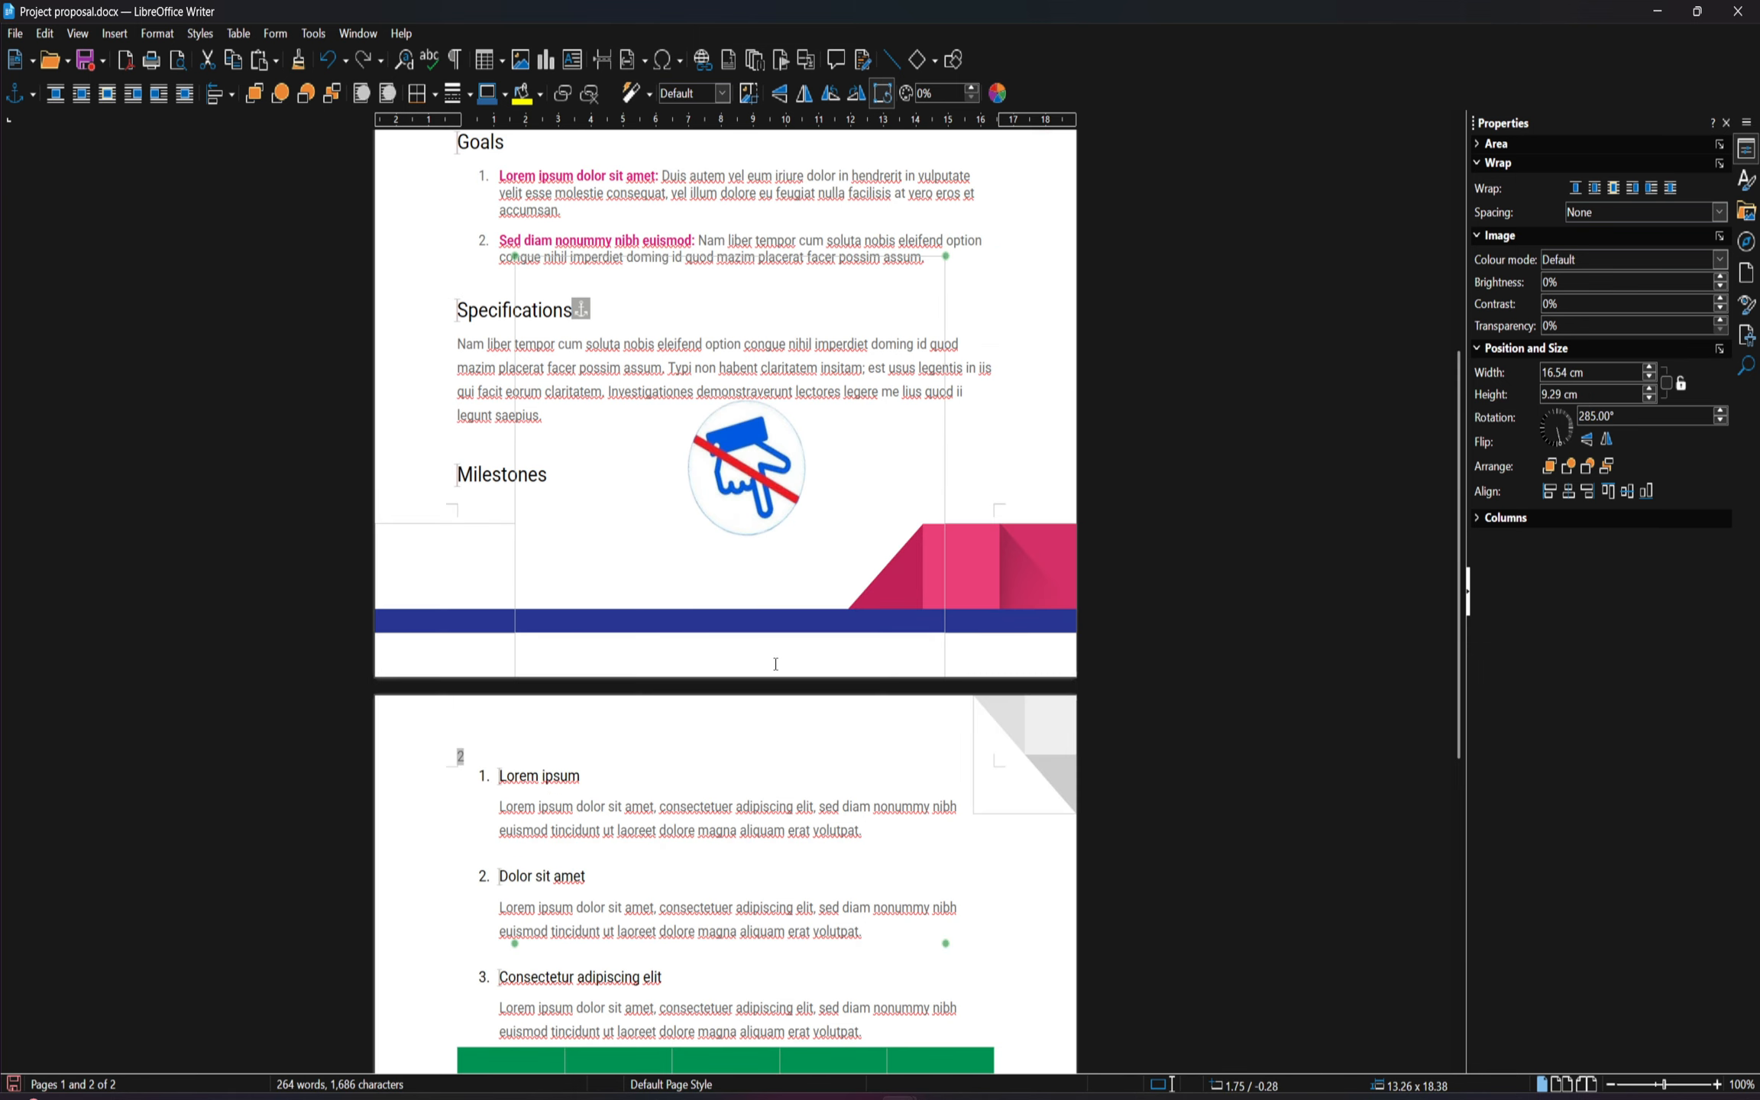
key(ctrl+z)
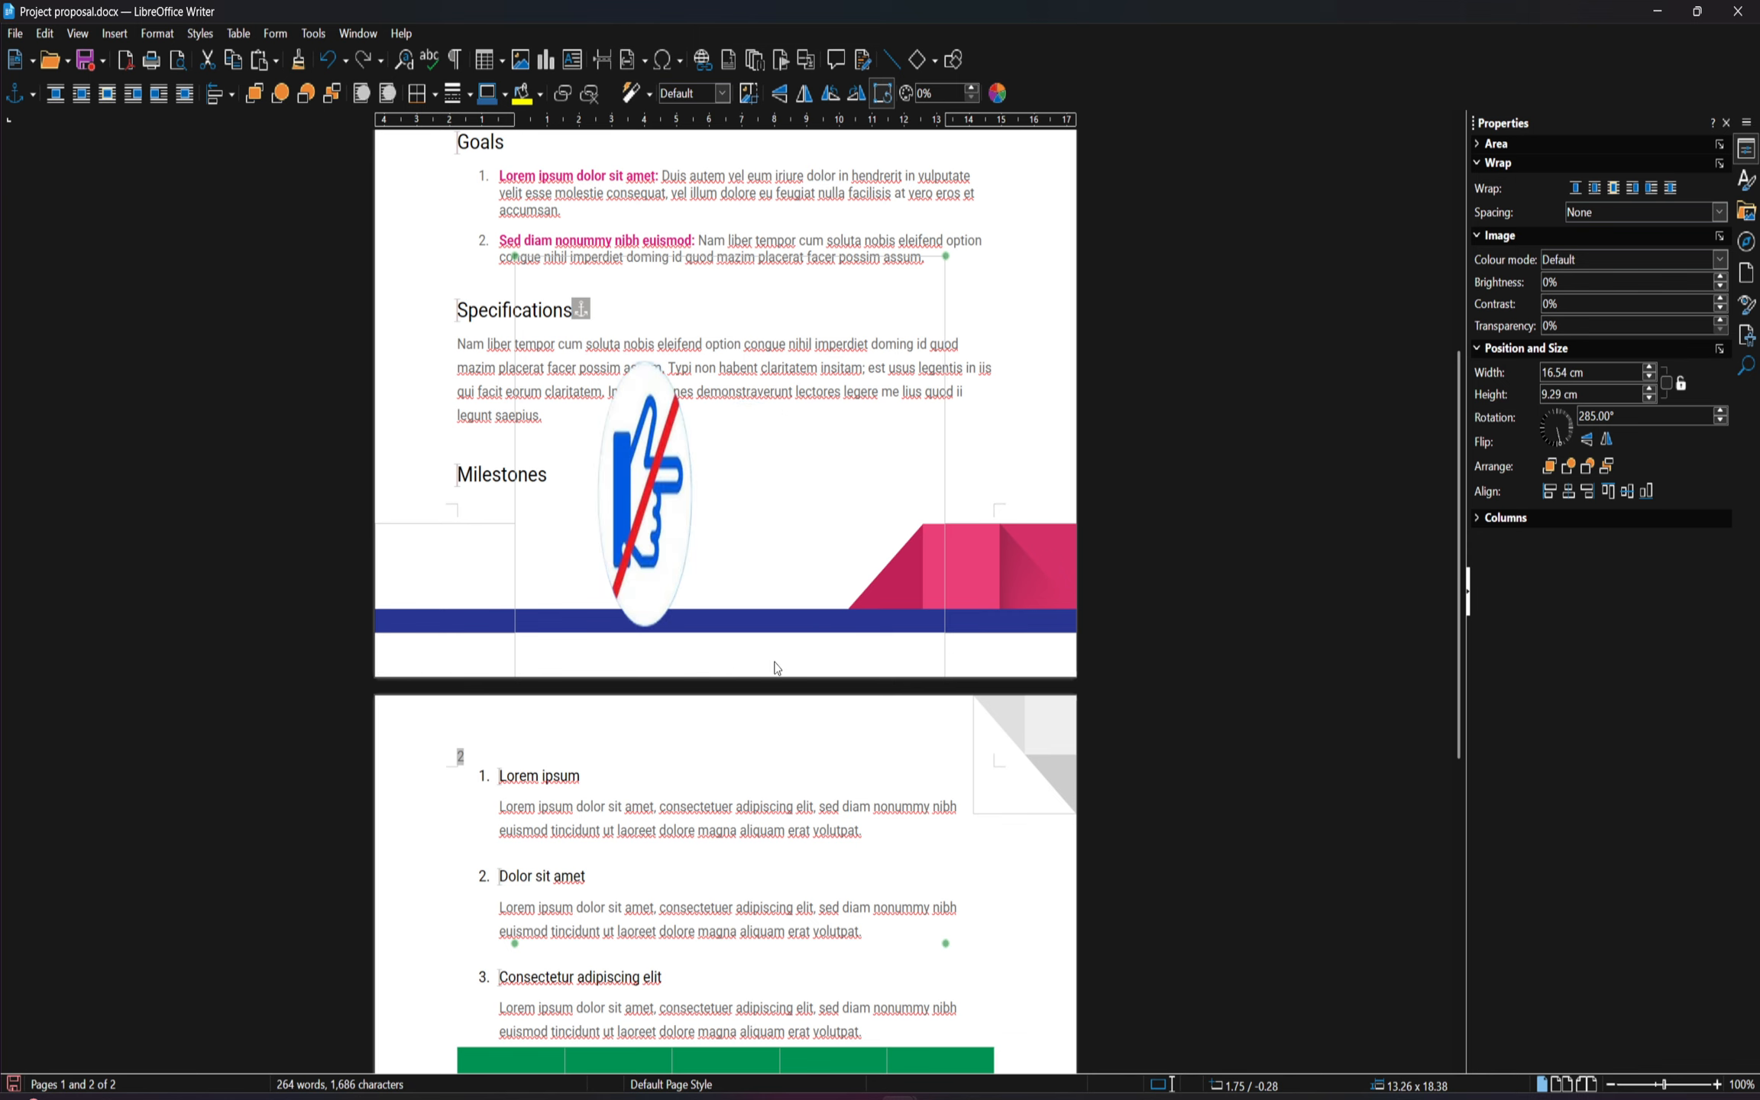
Move the hand image onto page 2 so it overlaps the numbered milestones list, and review the page layout
scroll(775, 662, down, 1)
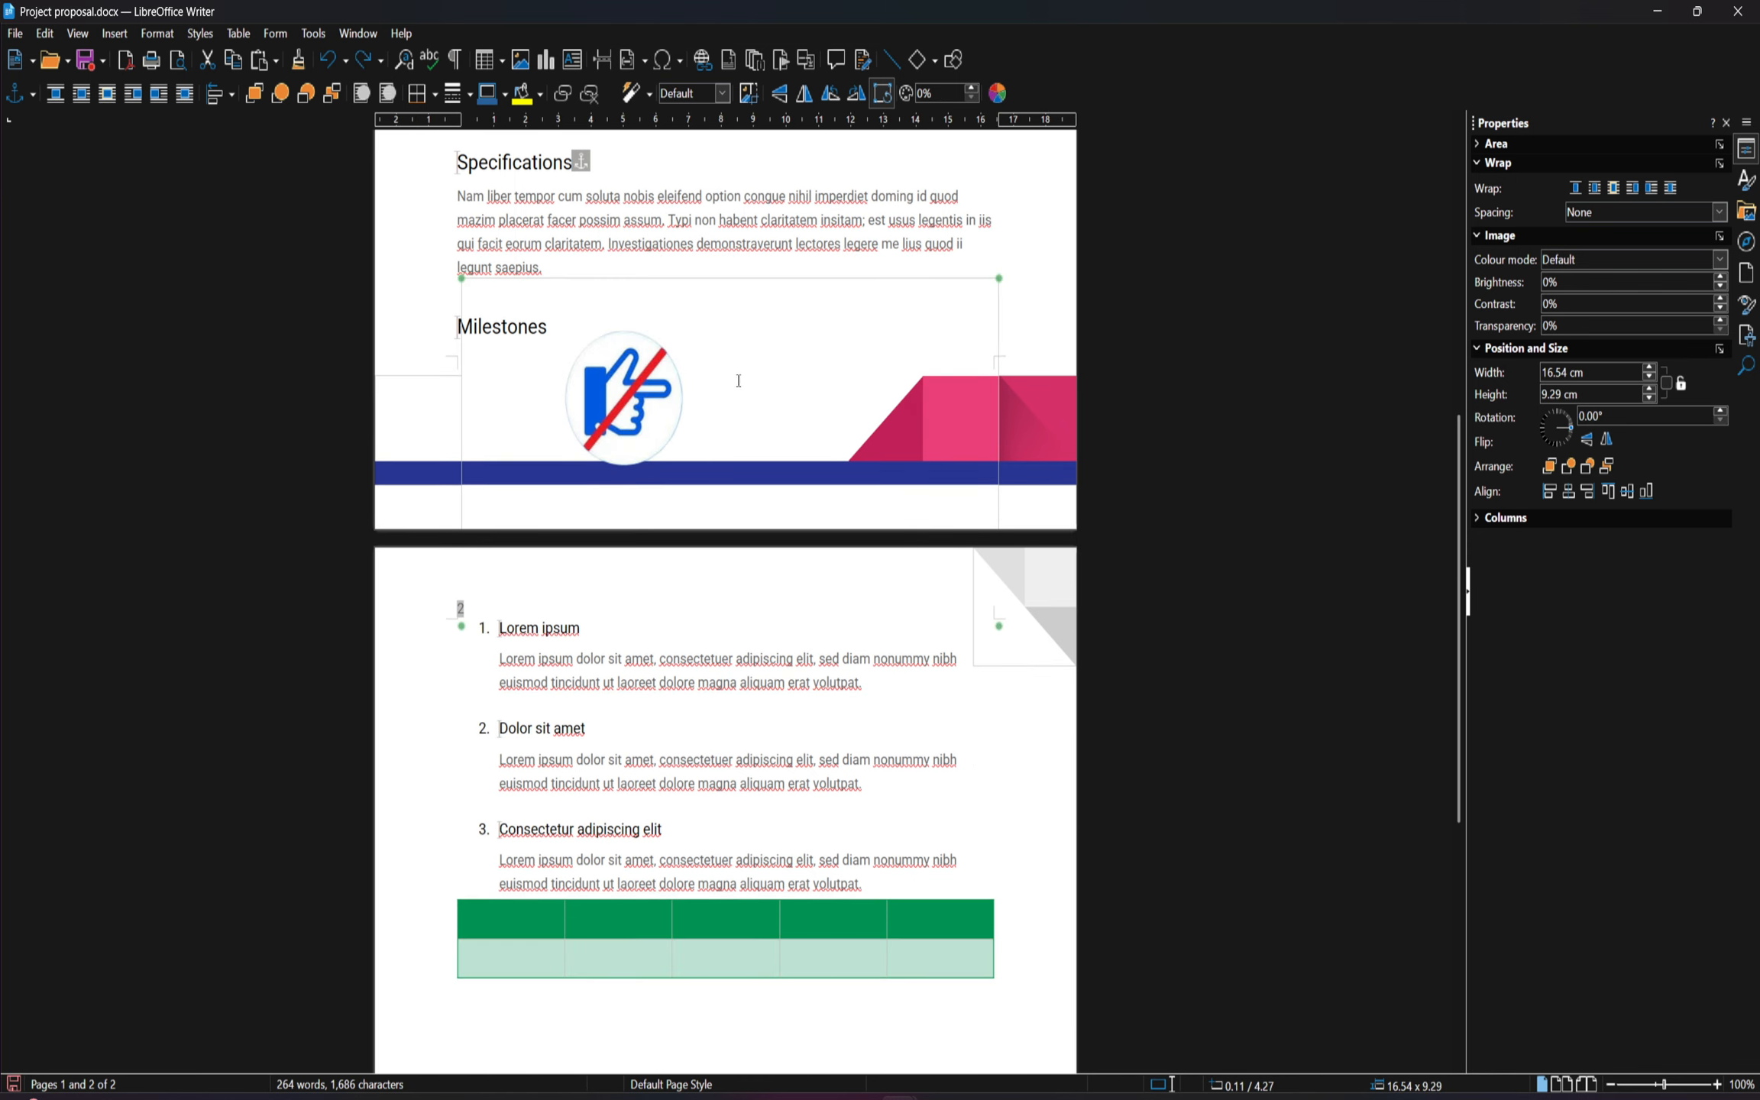
drag(745, 374, 764, 744)
scroll(764, 744, down, 1)
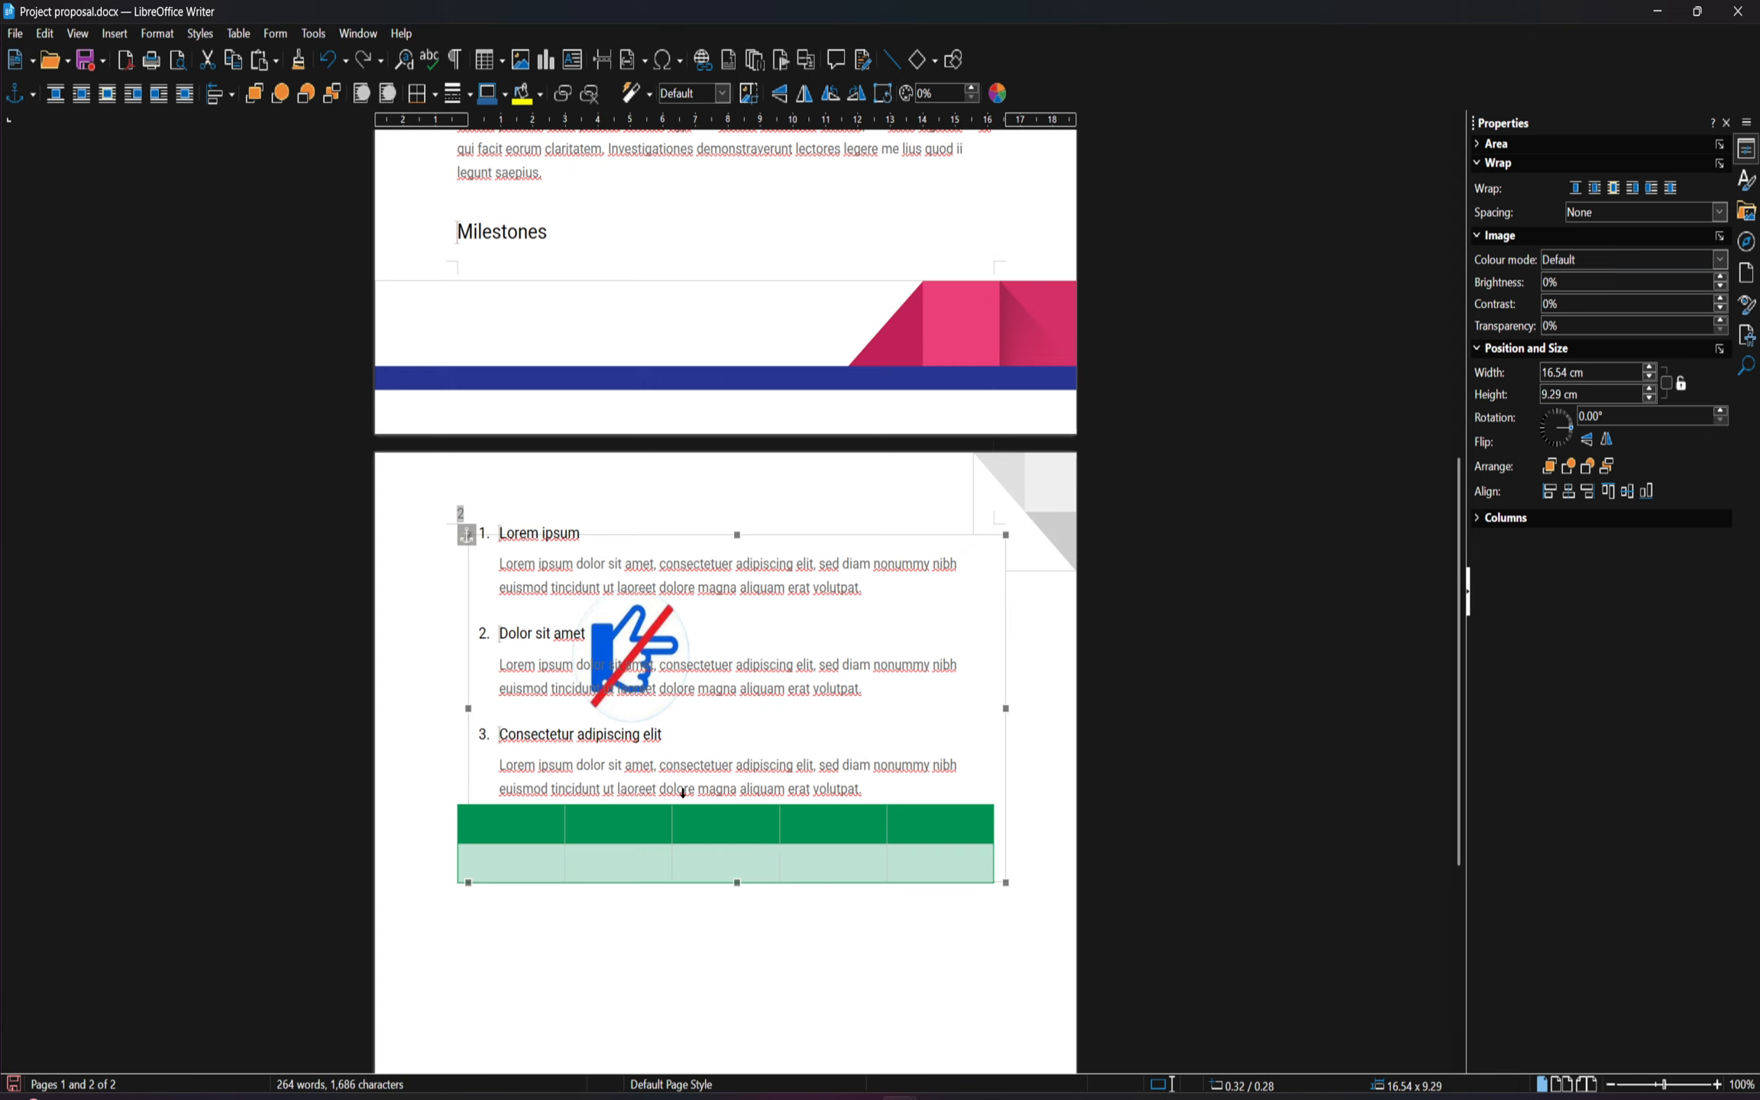
scroll(712, 791, down, 3)
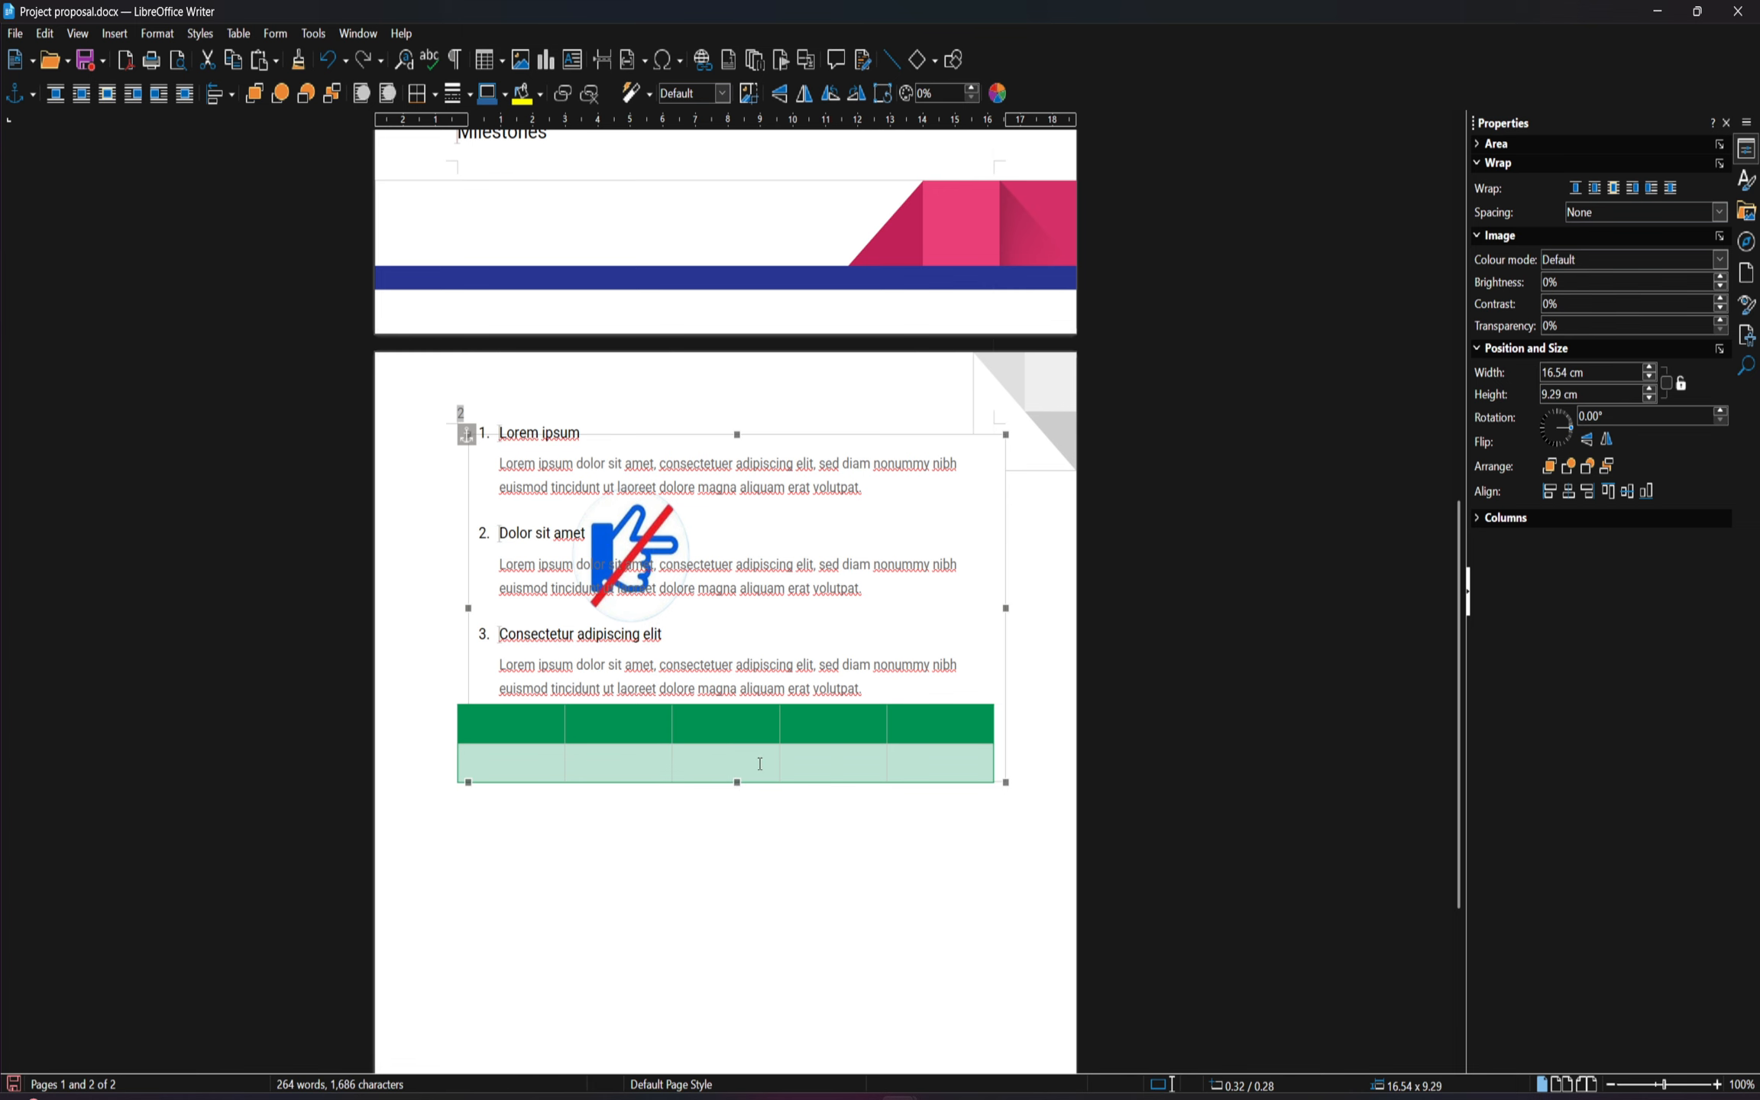
scroll(761, 764, down, 5)
scroll(745, 779, up, 15)
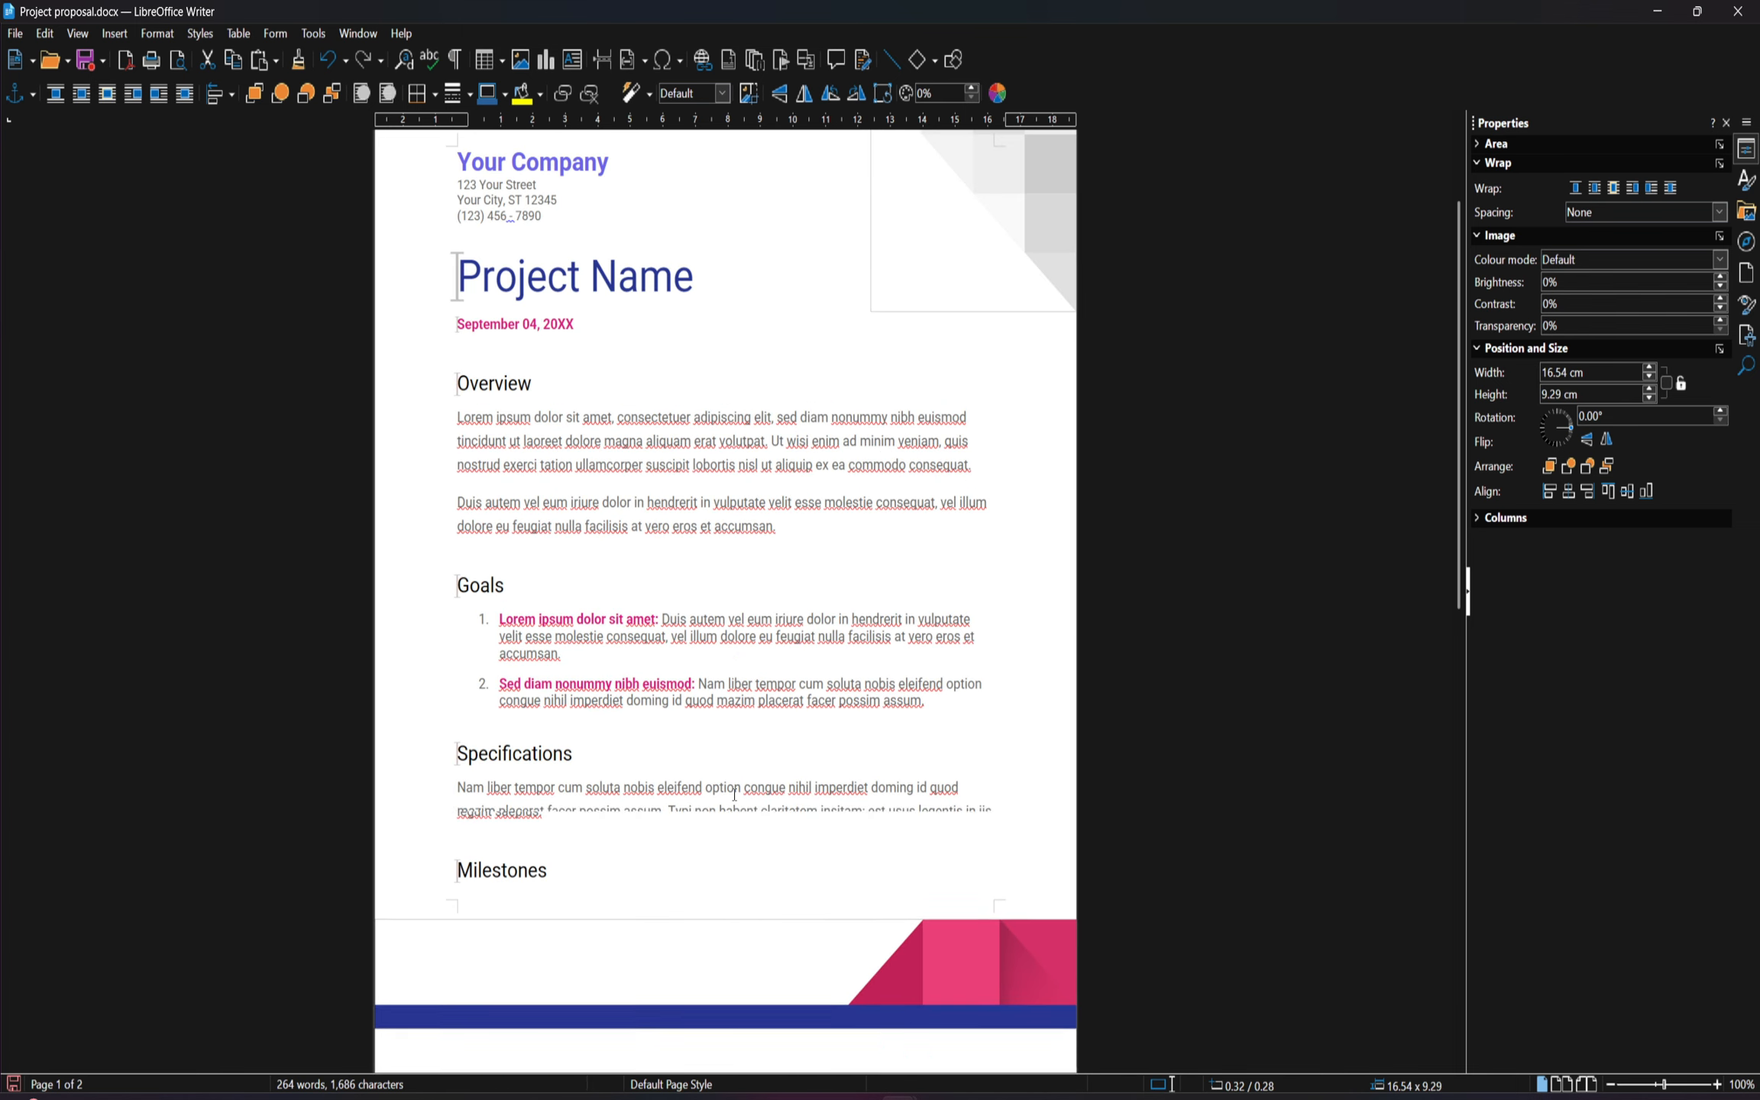
scroll(735, 795, down, 10)
scroll(719, 764, down, 3)
Set the hand image's text wrapping to Before and enable Contour so the milestones text follows its outline
right_click(700, 737)
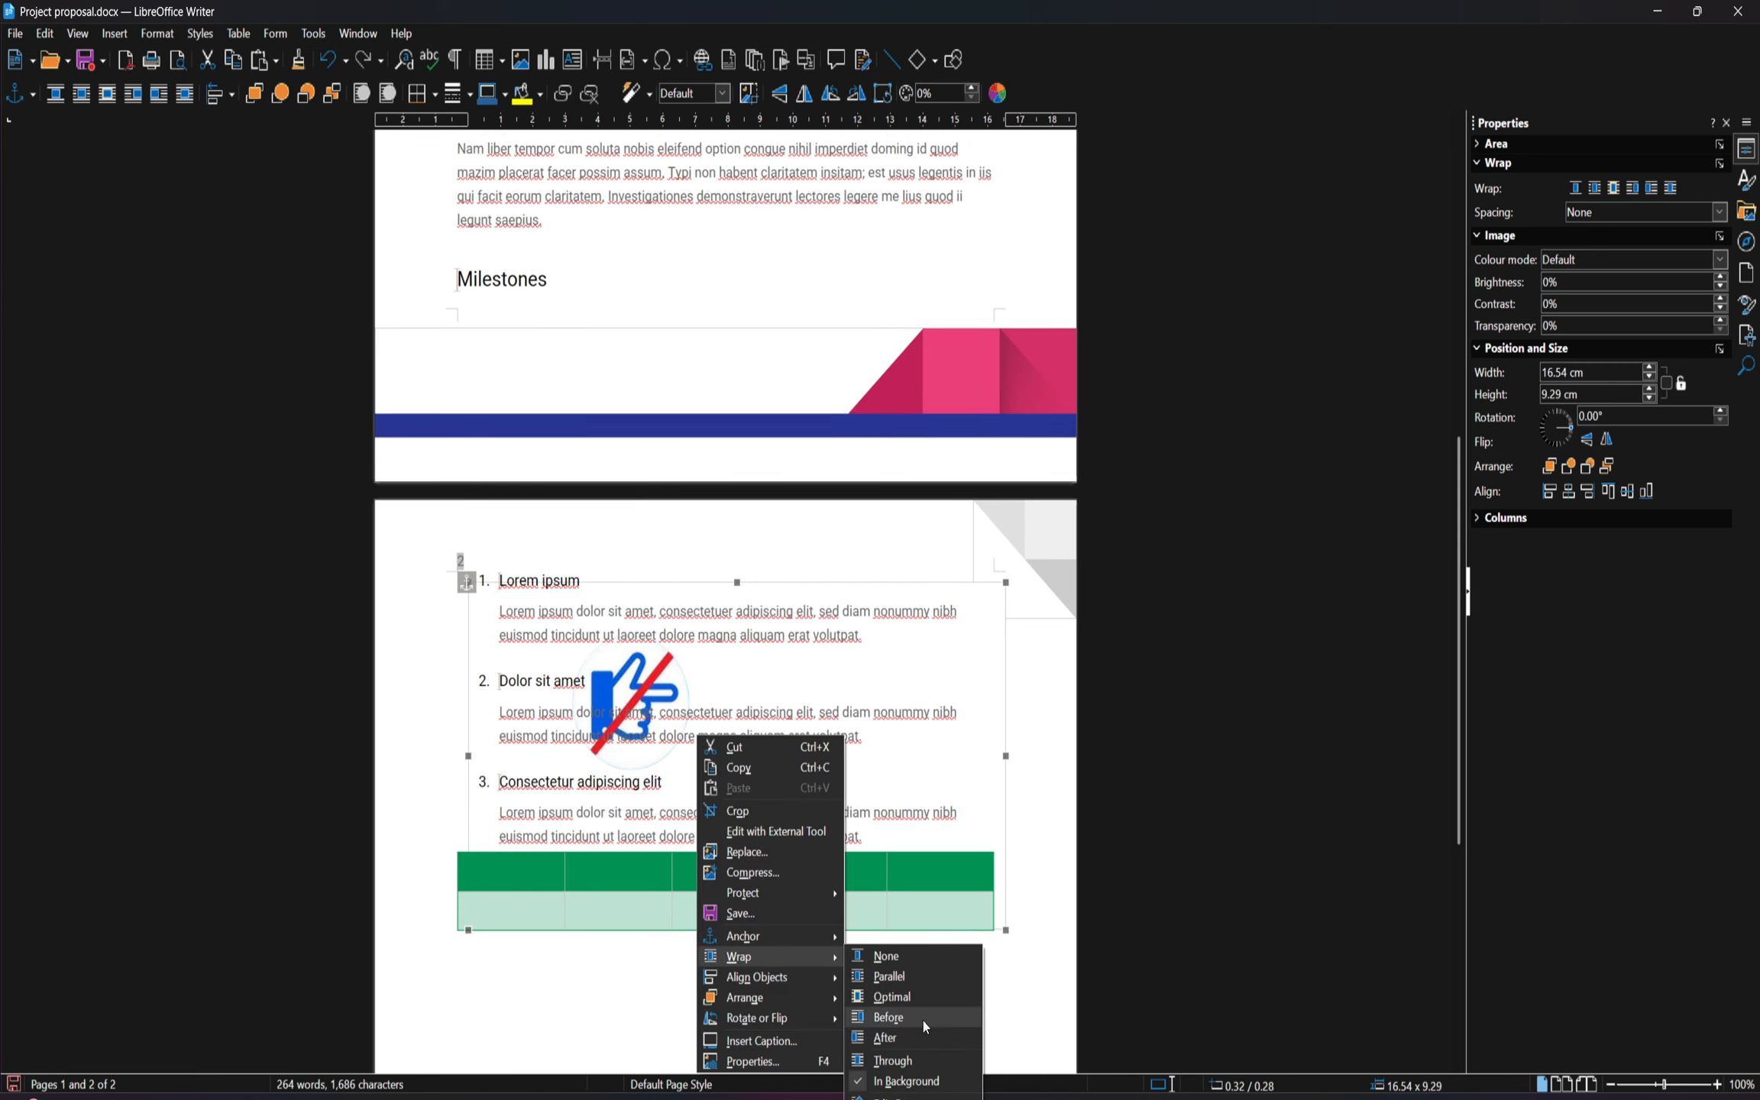
click(923, 1020)
right_click(635, 767)
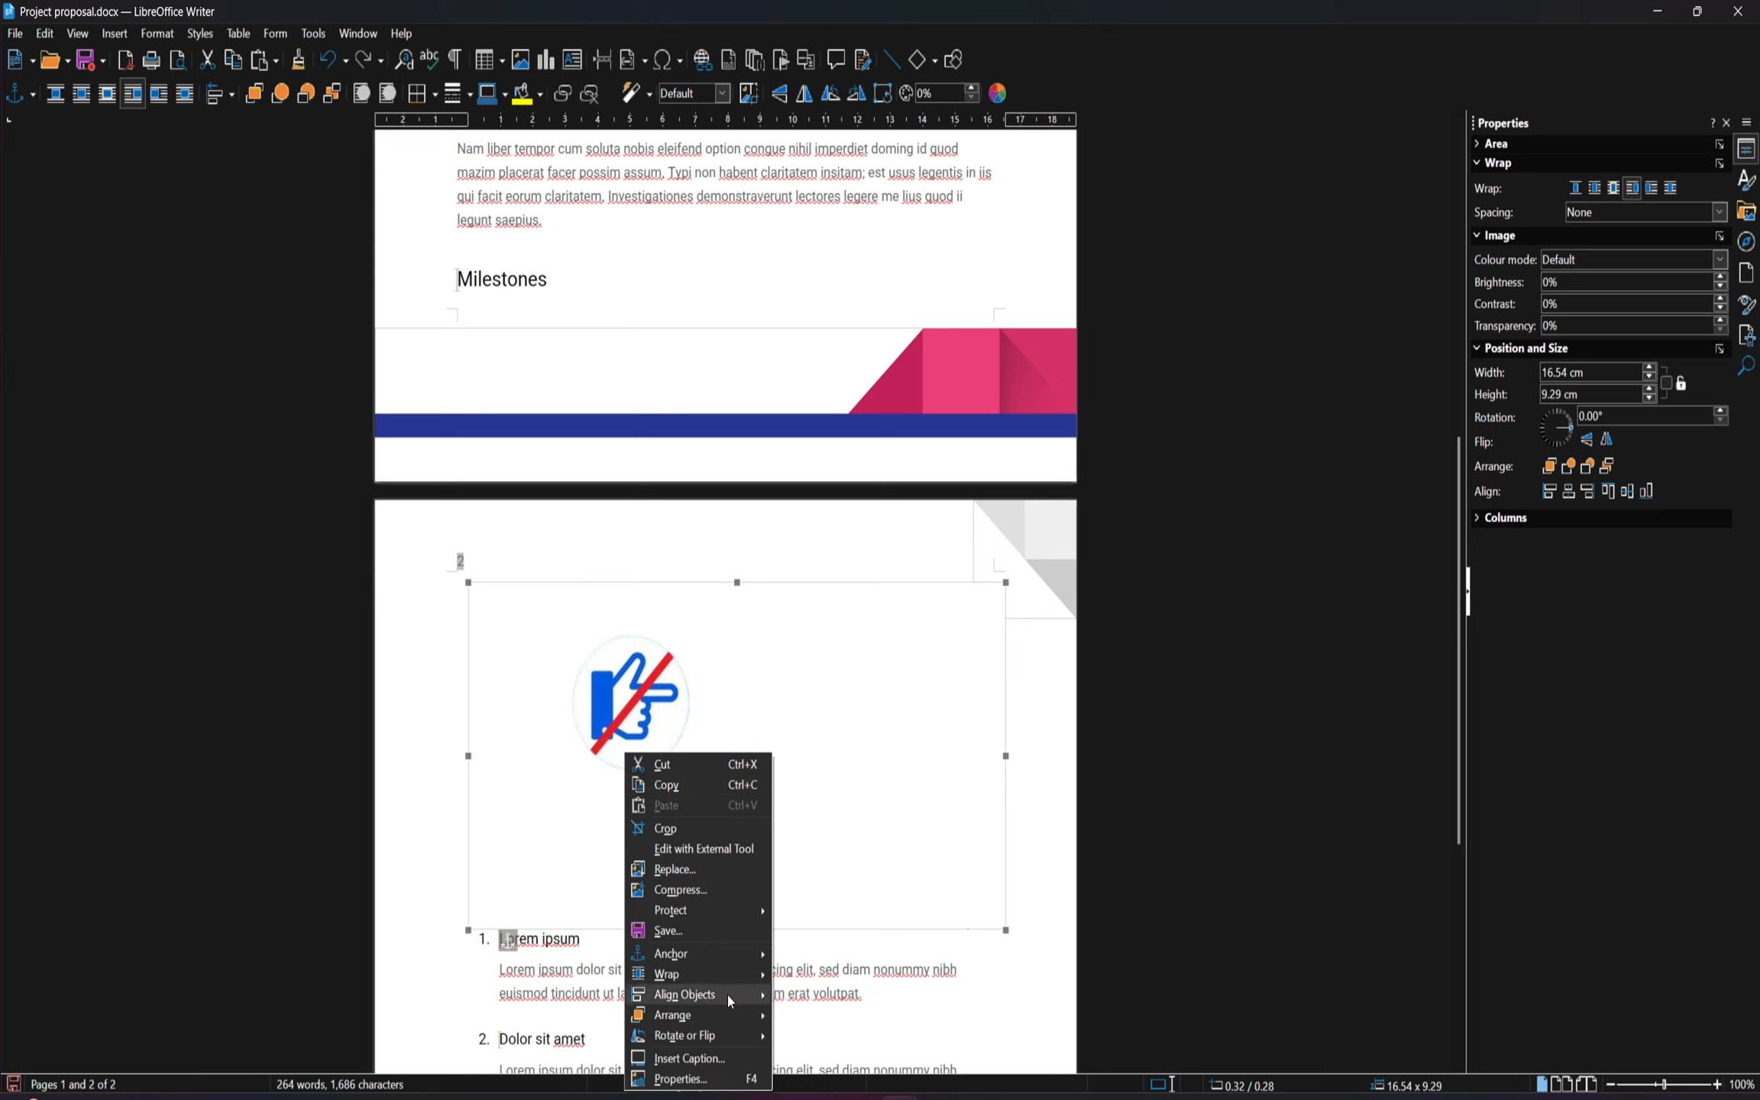
mouse_move(733, 976)
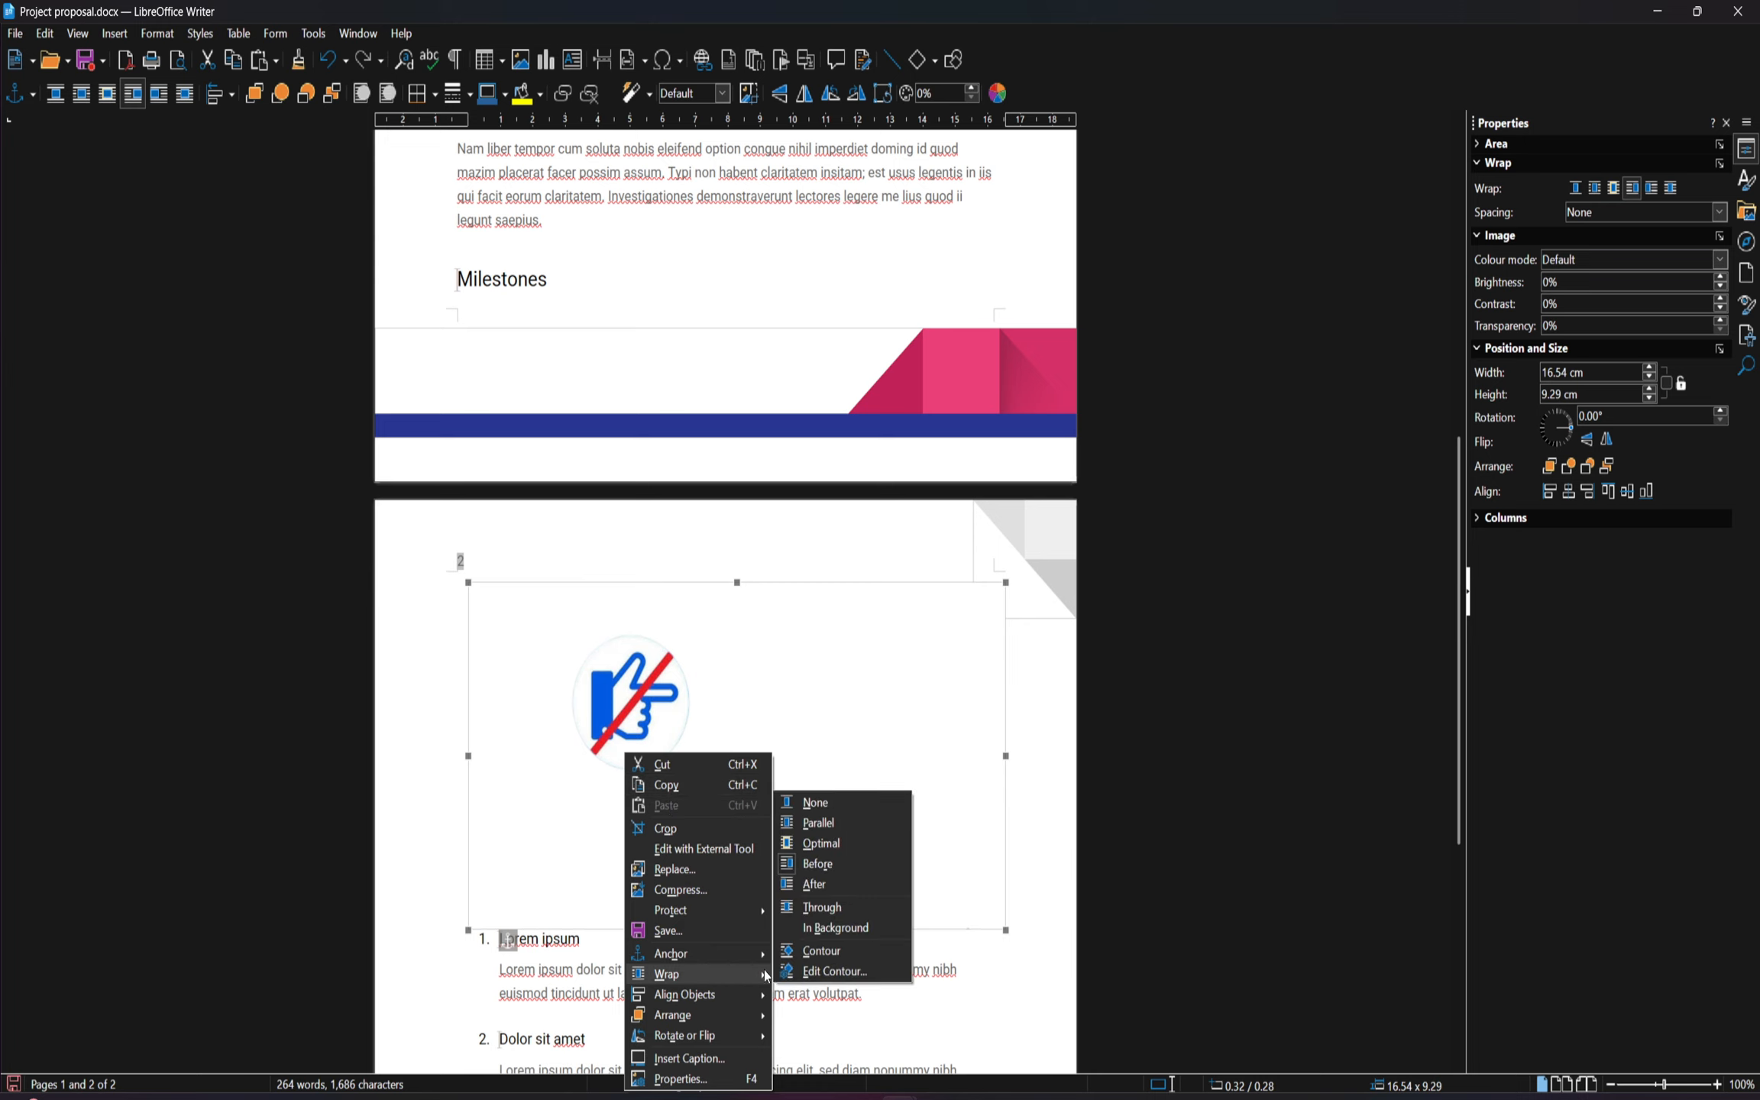
click(848, 949)
scroll(840, 833, down, 5)
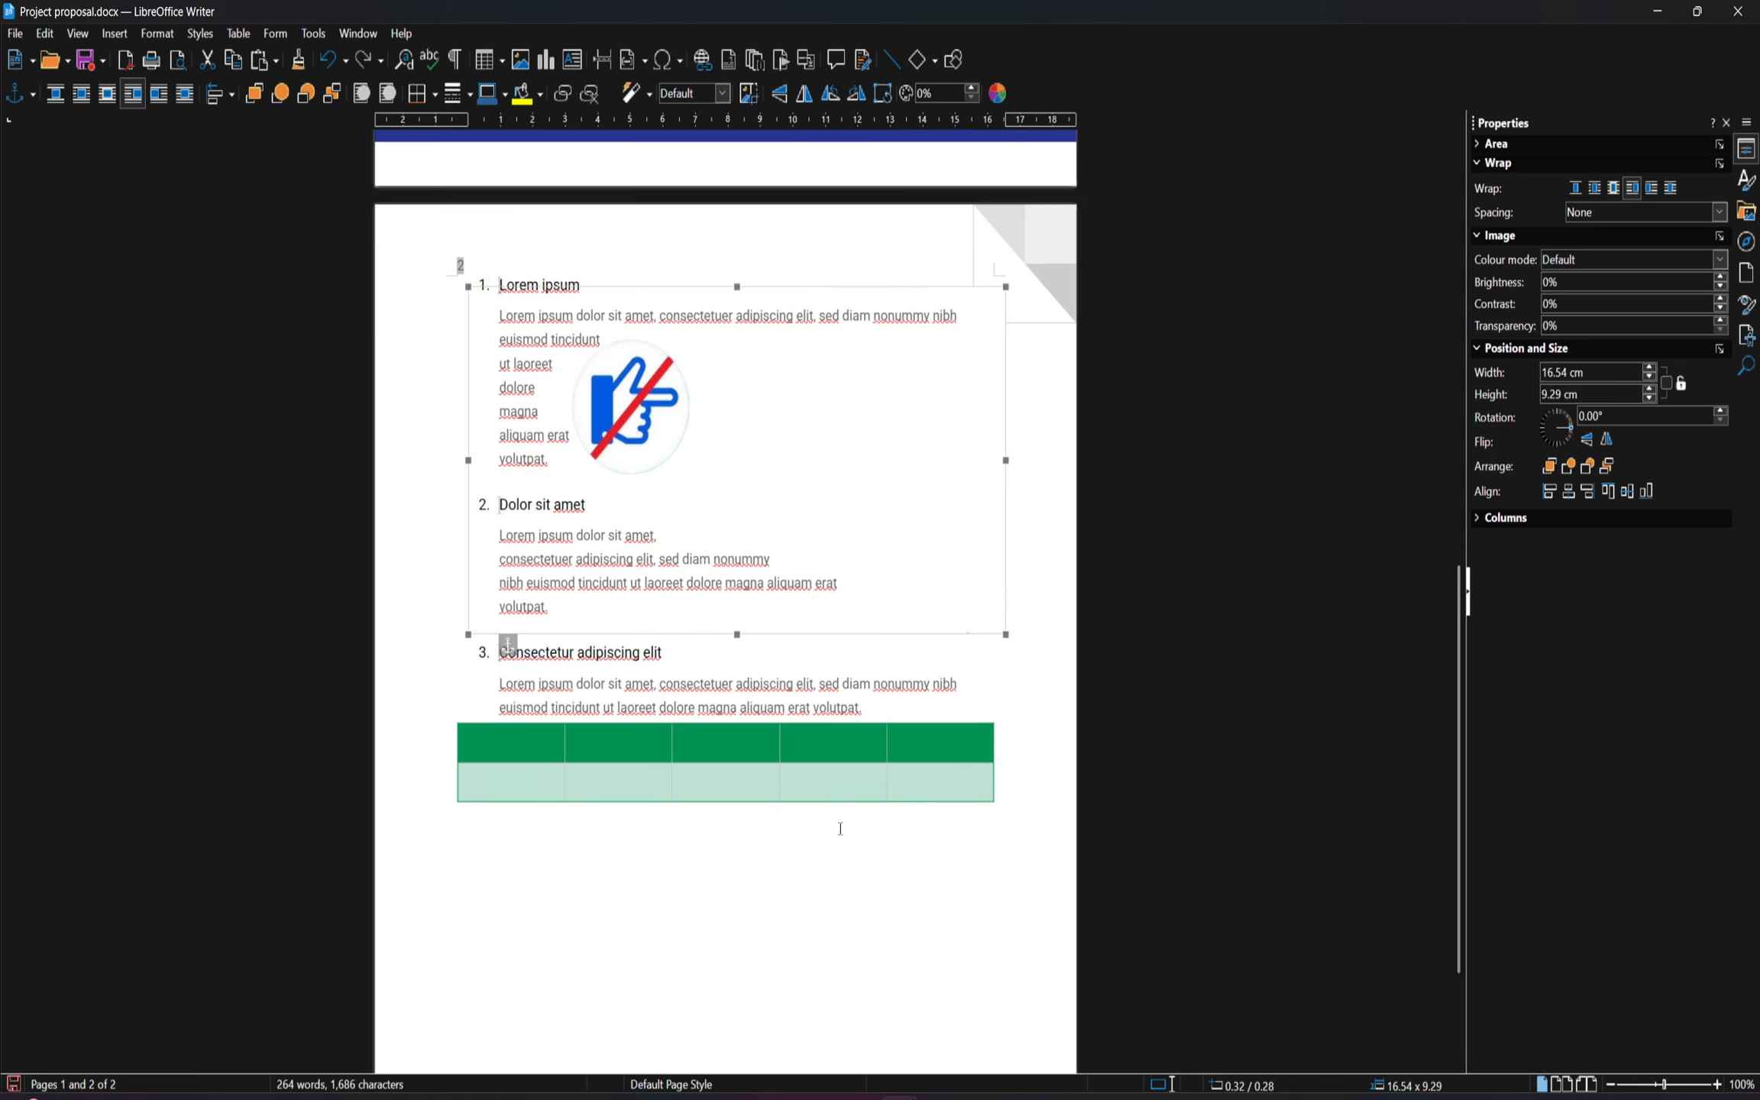
scroll(816, 747, up, 2)
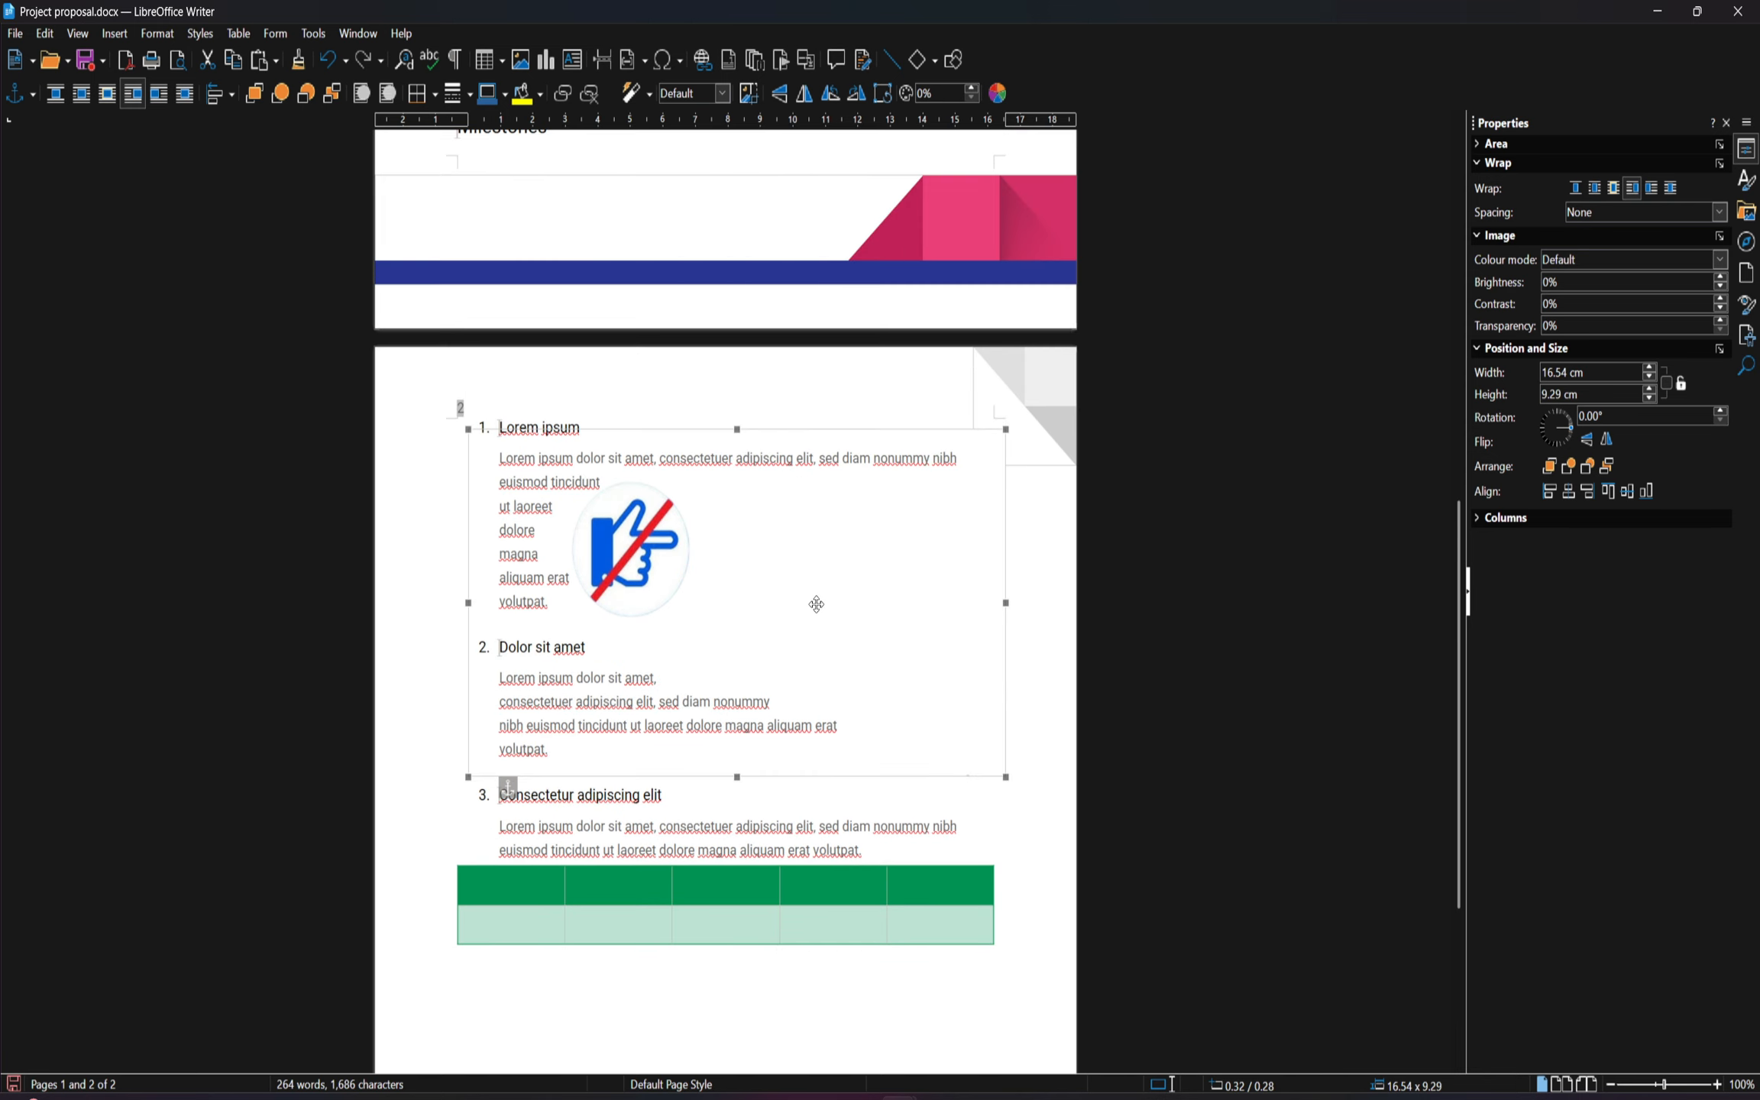